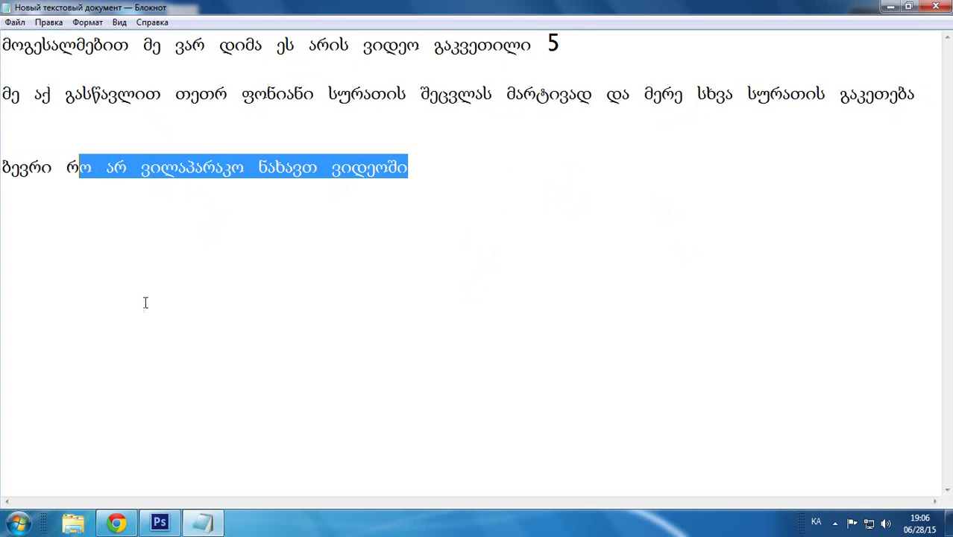
double_click(116, 167)
left_click(890, 7)
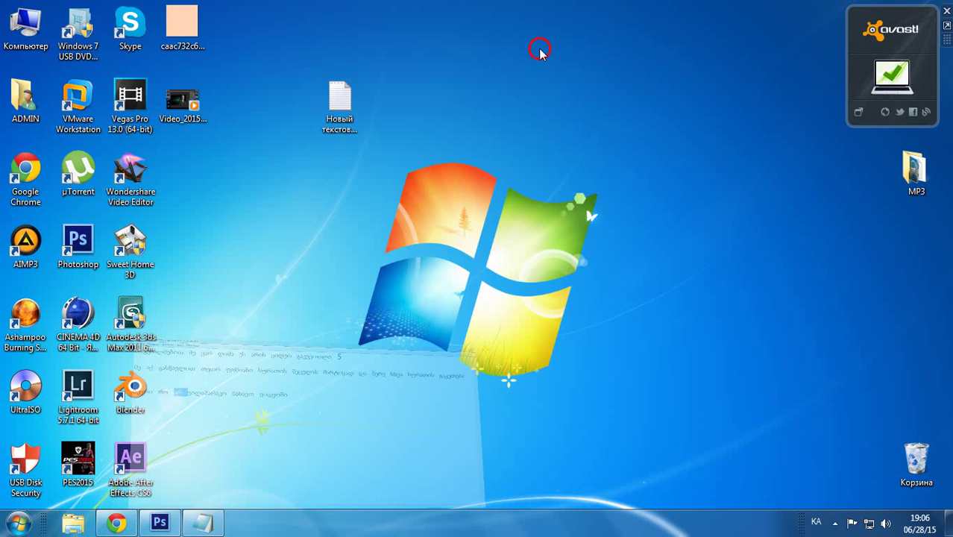
left_click_drag(546, 55, 646, 188)
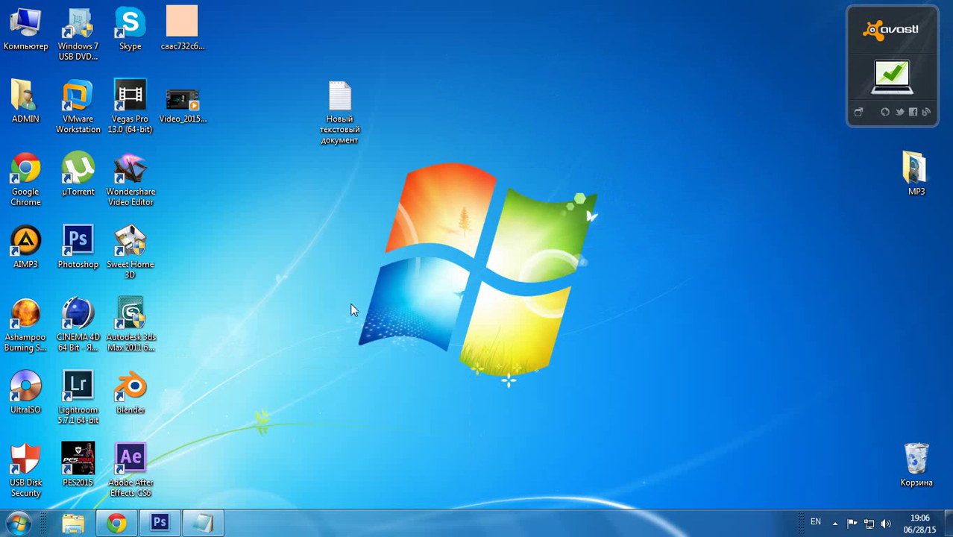
Step: Switch to Chrome and compare the child picture on a white background with the living-room picture in the two image-search pages
left_click(116, 523)
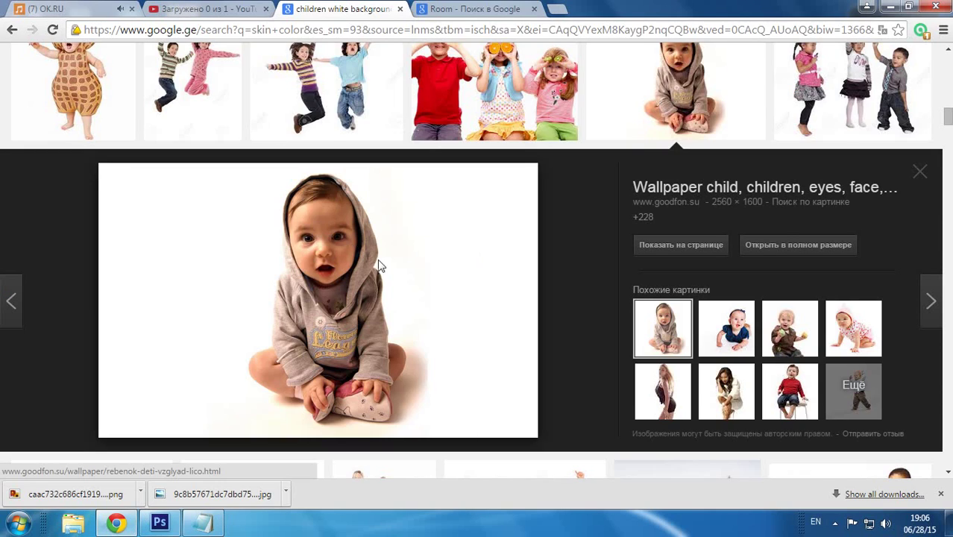
left_click(451, 8)
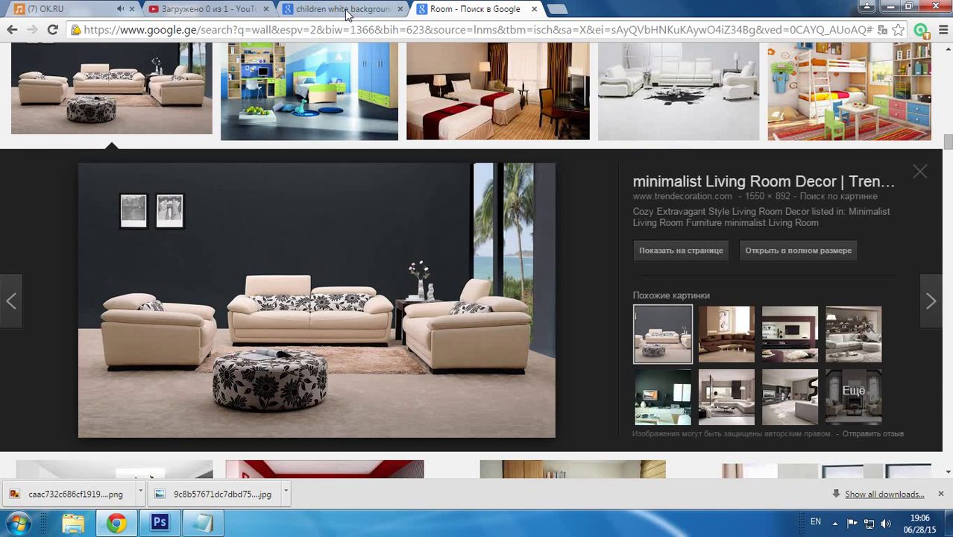
left_click(346, 10)
key("ctrl+Tab")
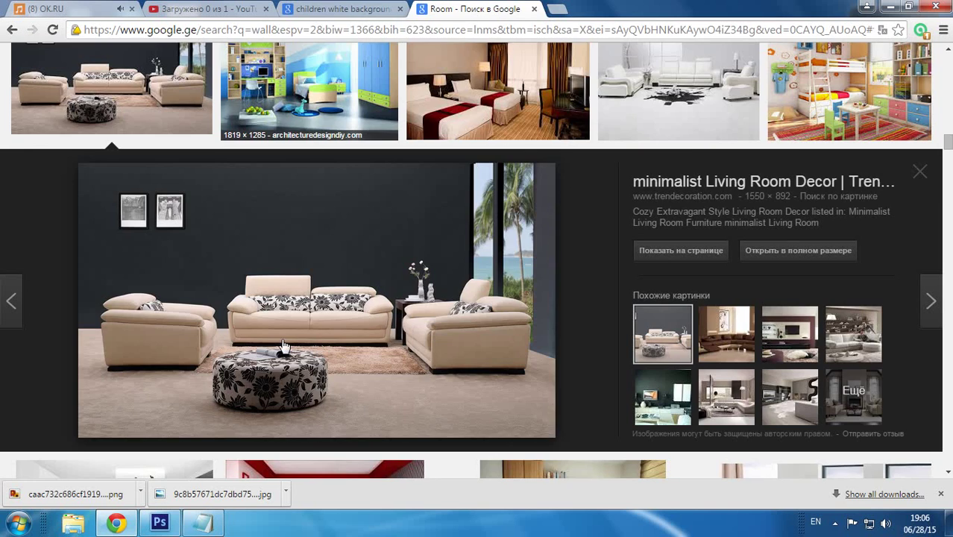
key("ctrl+shift+Tab")
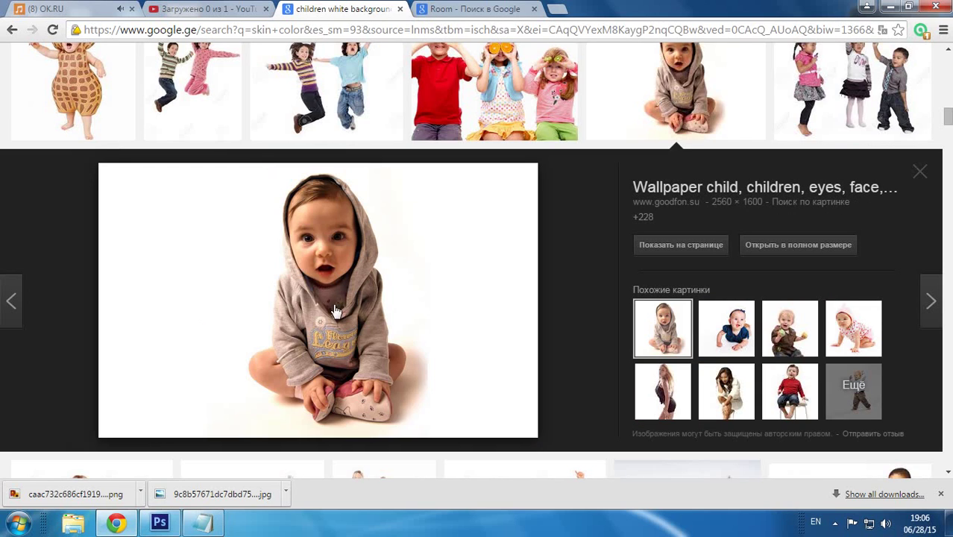
Step: Save the child picture to the desktop as the JPEG rebenok-deti-vzglyad-lico and open the downloaded file in Photoshop
right_click(289, 274)
left_click(365, 375)
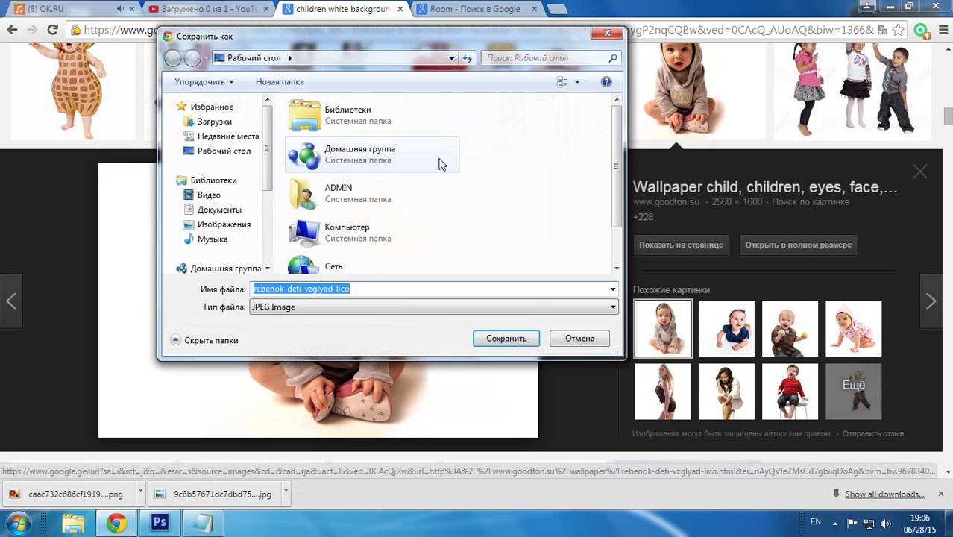
left_click(485, 338)
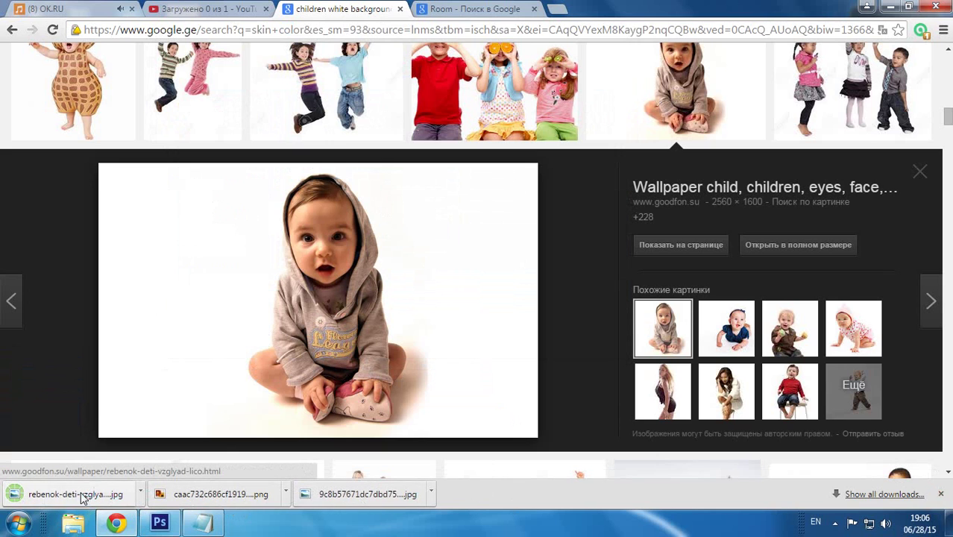
left_click_drag(74, 493, 339, 239)
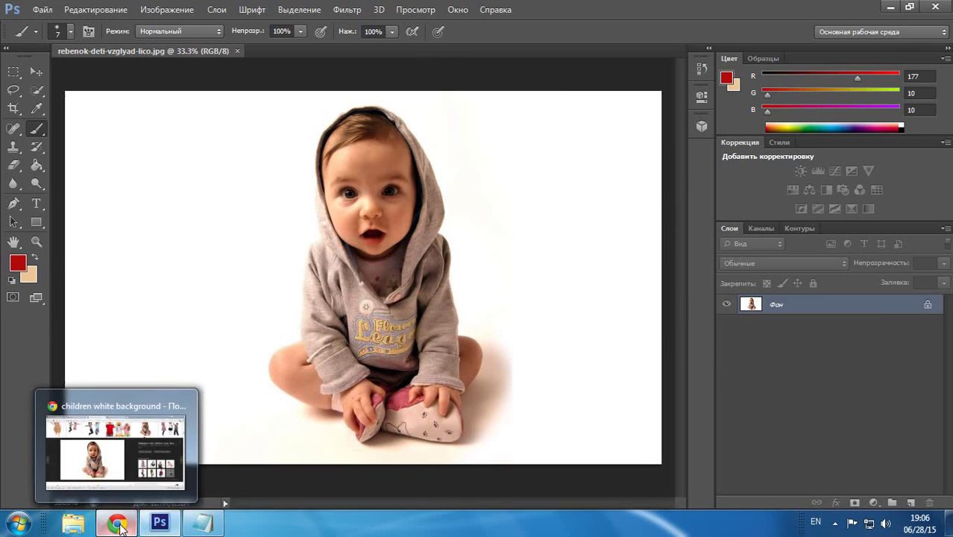
Step: Return to Chrome, save the living-room picture as cozy-extravagant-style-living-room-decor, and open the downloaded file in Photoshop as a separate document
left_click(116, 521)
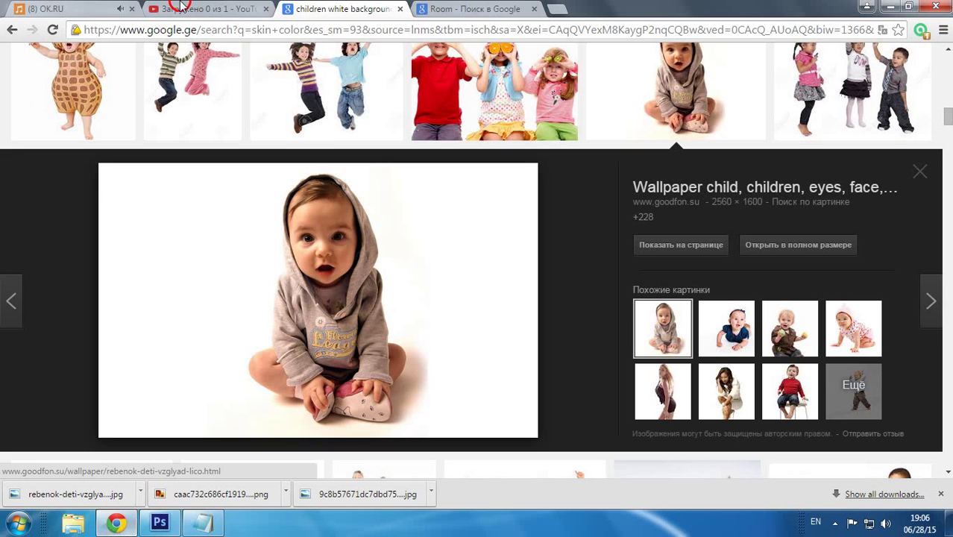
left_click(179, 7)
left_click(107, 7)
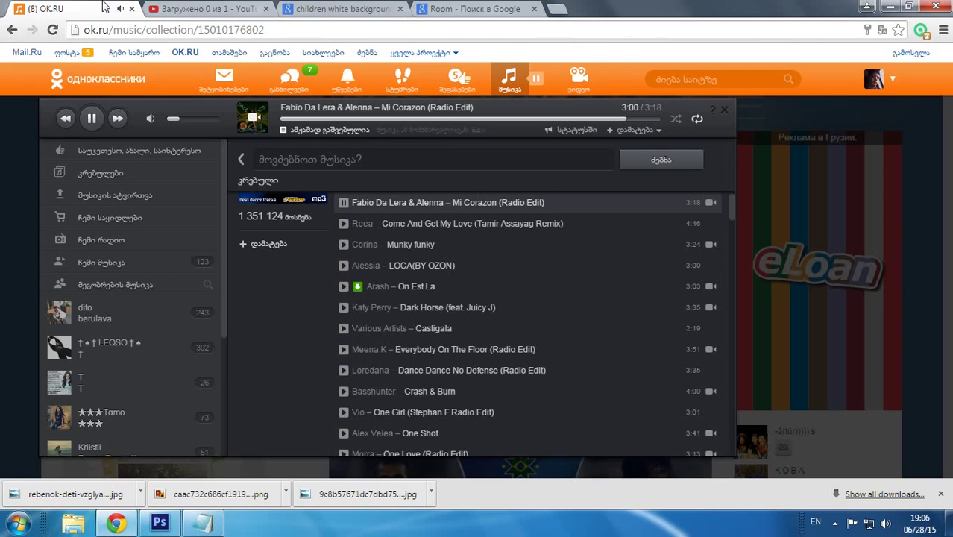
left_click(478, 6)
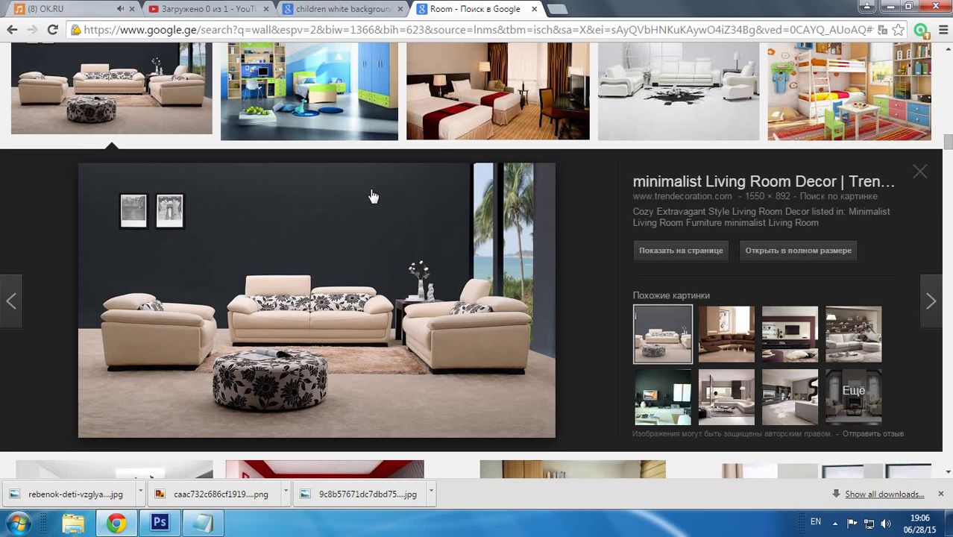
right_click(238, 298)
left_click(309, 176)
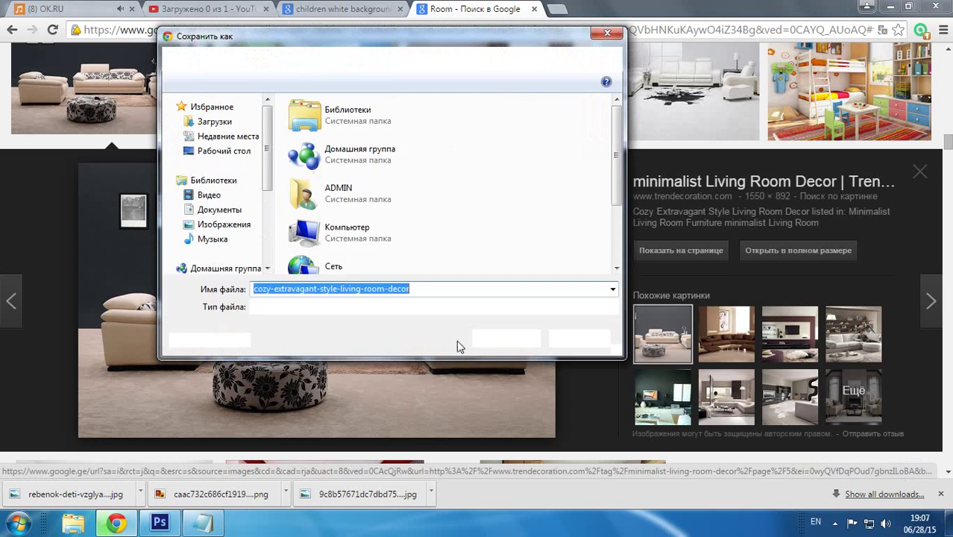
left_click(493, 336)
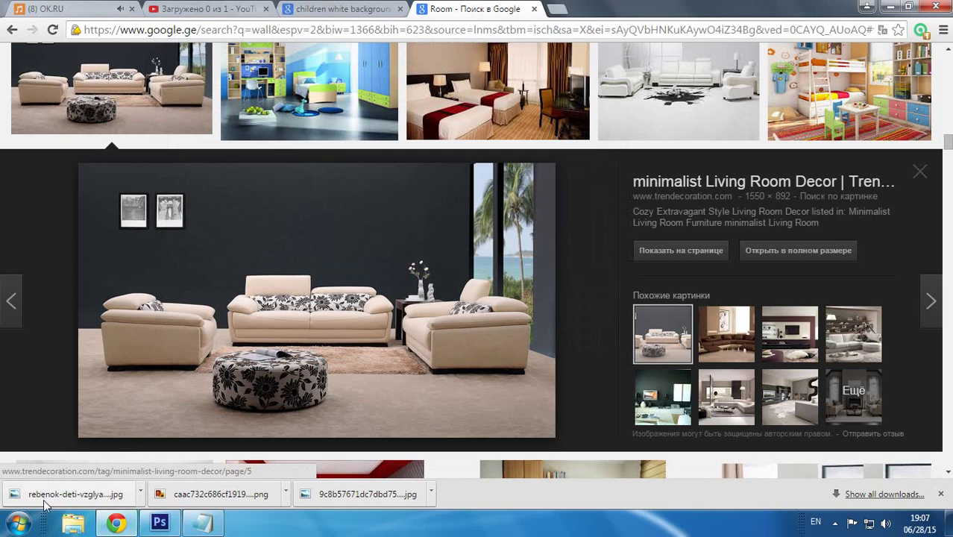
left_click(65, 494)
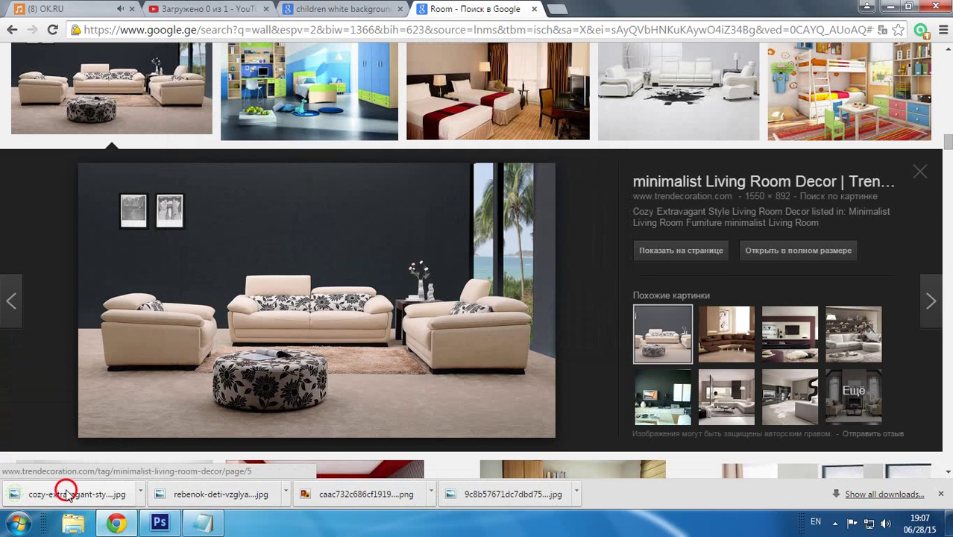
left_click_drag(65, 494, 511, 26)
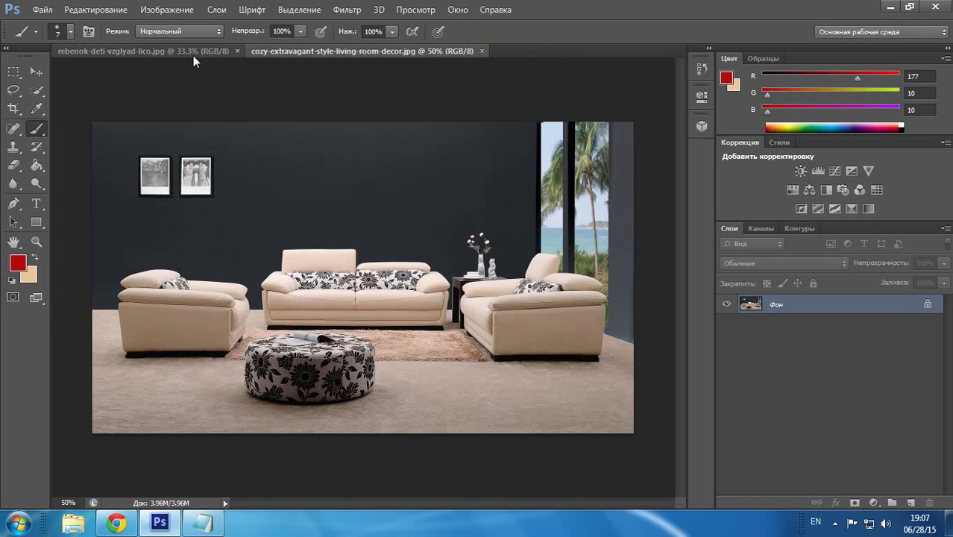
Step: Bring up the child image and activate the Quick Selection tool with a brush size of 29
left_click(191, 50)
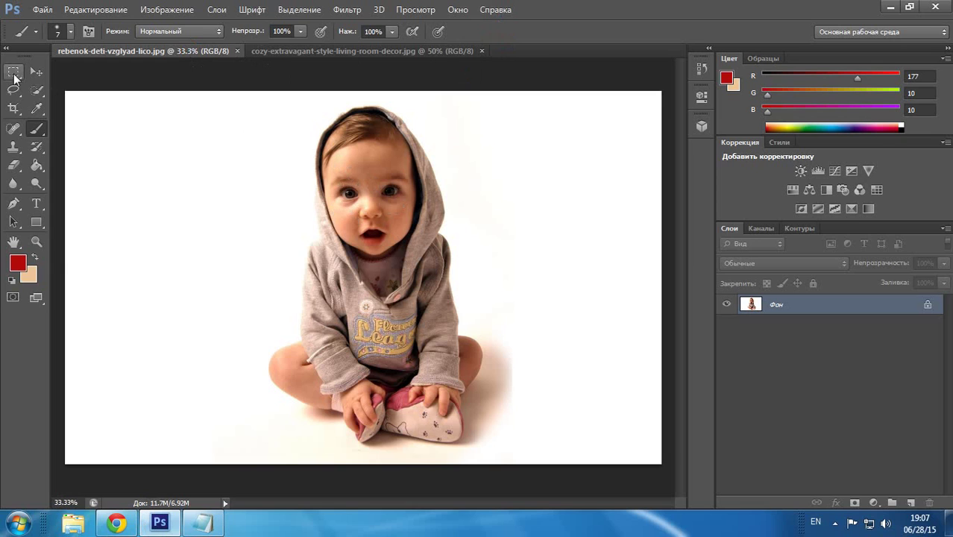
left_click(36, 89)
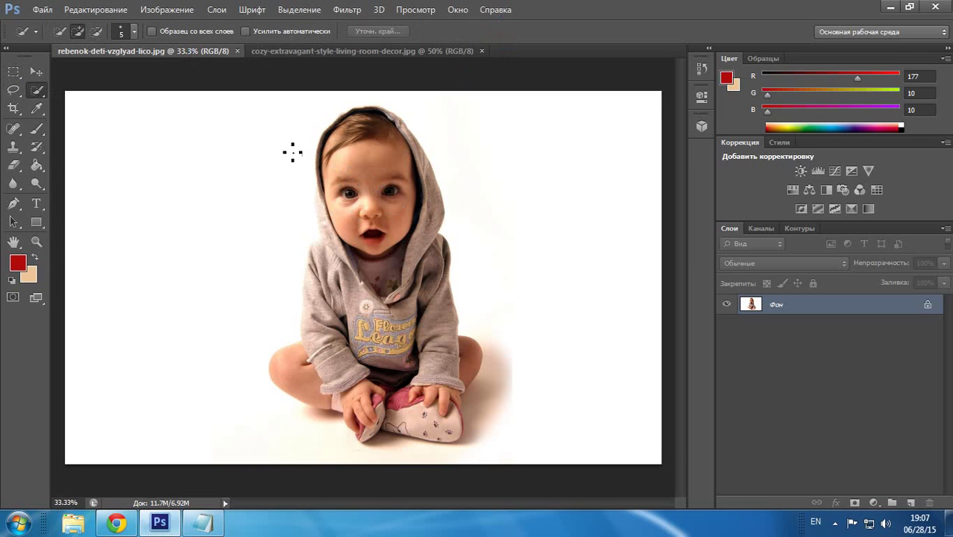
right_click(367, 146, "alt")
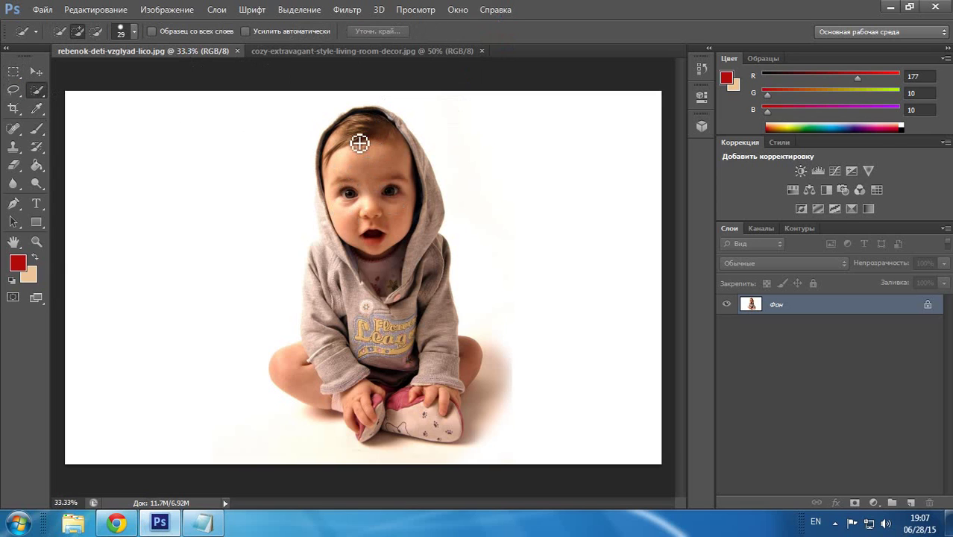
Step: Switch to Notepad, replace all text with "ახლა მოვნიშნოთ ბავშვი და წავშალოთ თეთრი ფონი", and place the window beside the Photoshop image
left_click(212, 525)
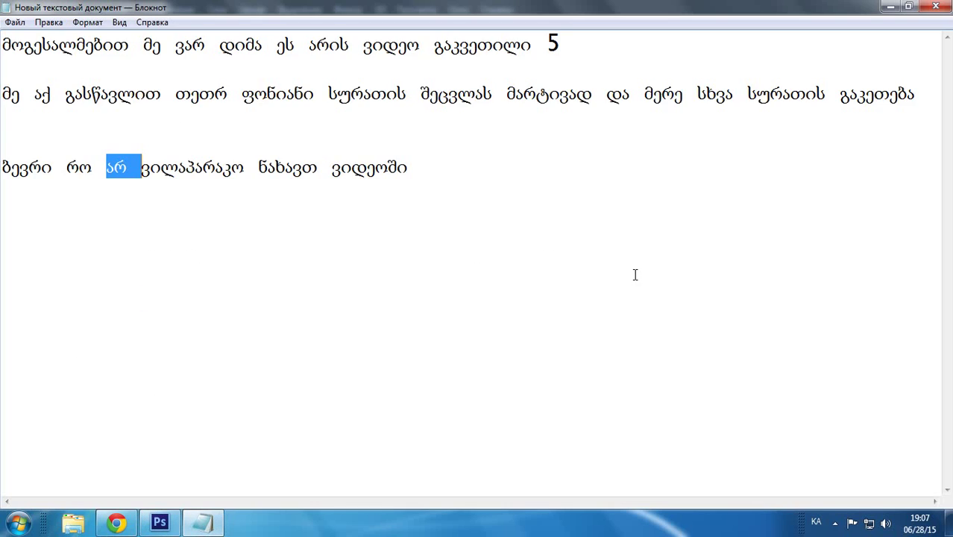
key("ctrl+a")
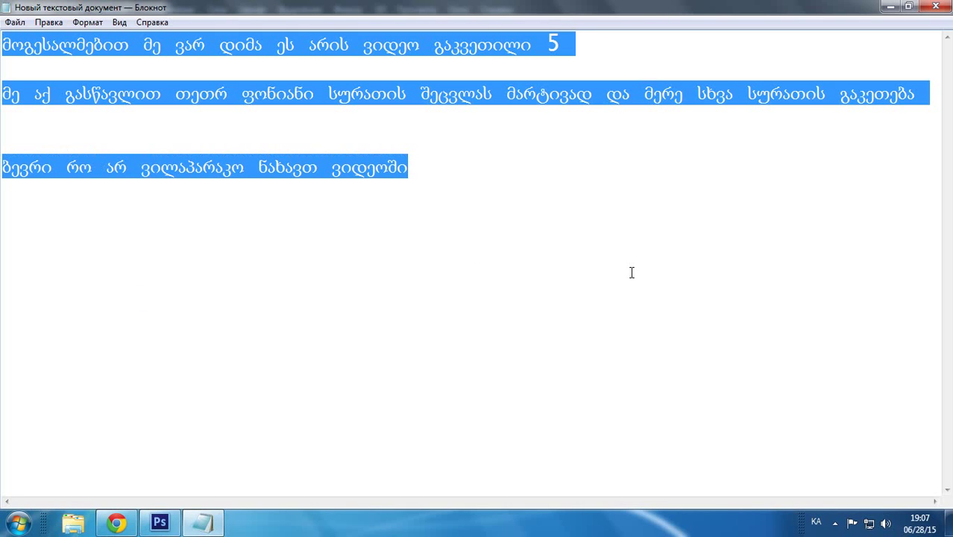
key("BackSpace")
left_click_drag(564, 11, 861, 94)
left_click_drag(795, 90, 951, 69)
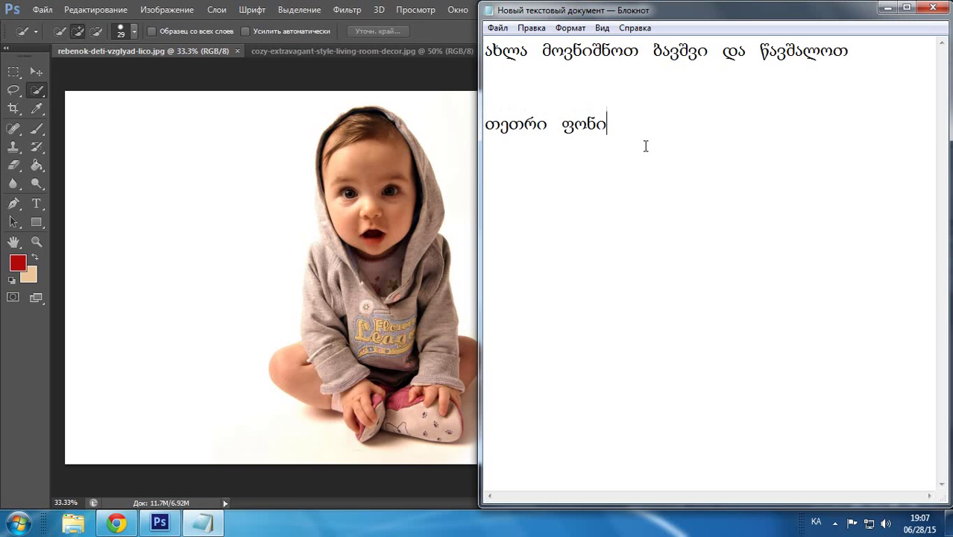
Step: Select the baby's face, hood, upper chest, and one cuff with its hand and shoe using the Quick Selection tool in Photoshop
left_click(37, 91)
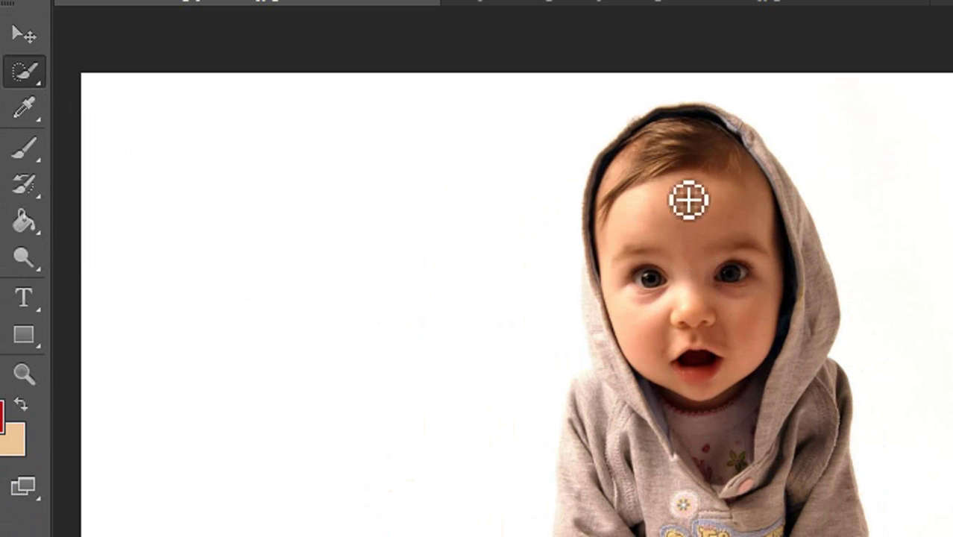
left_click(648, 139)
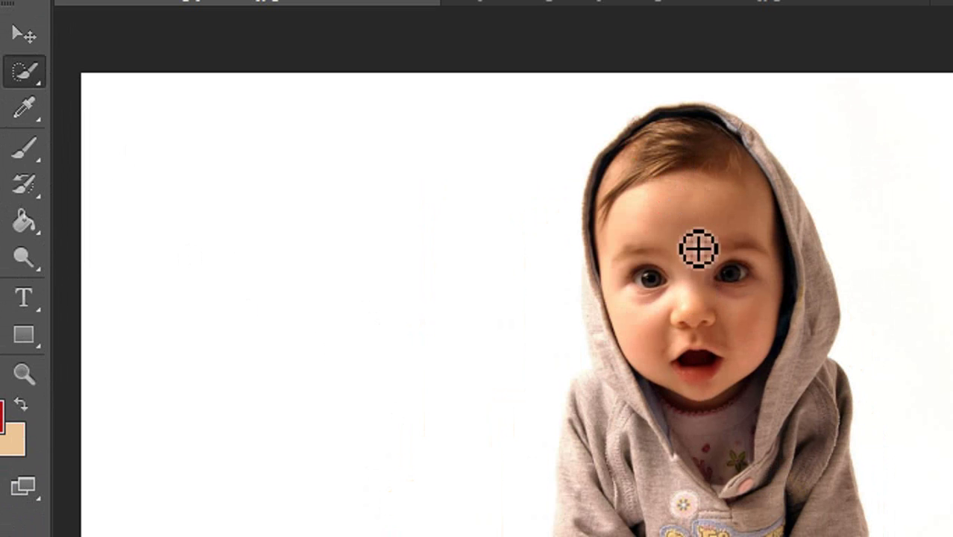
left_click_drag(703, 283, 686, 261)
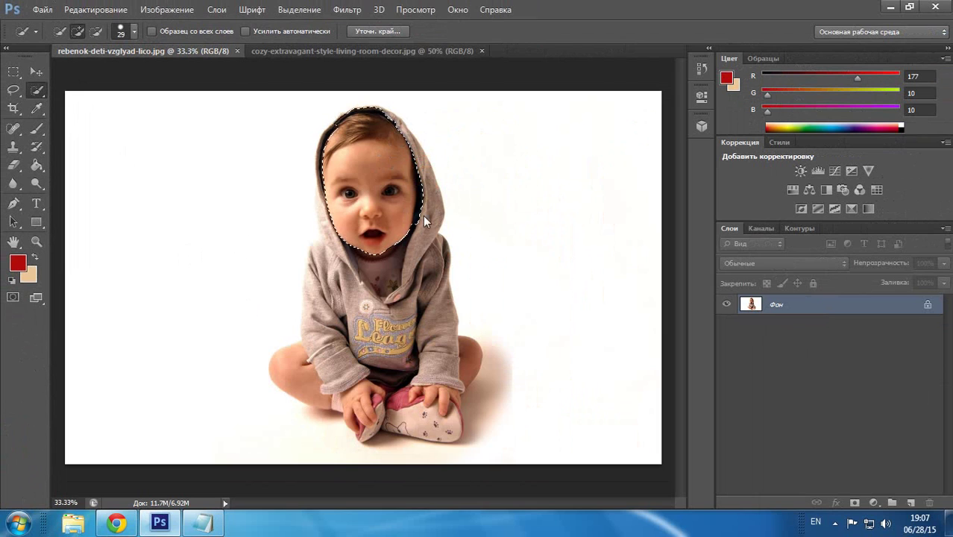
left_click_drag(398, 254, 385, 319)
left_click_drag(327, 378, 399, 407)
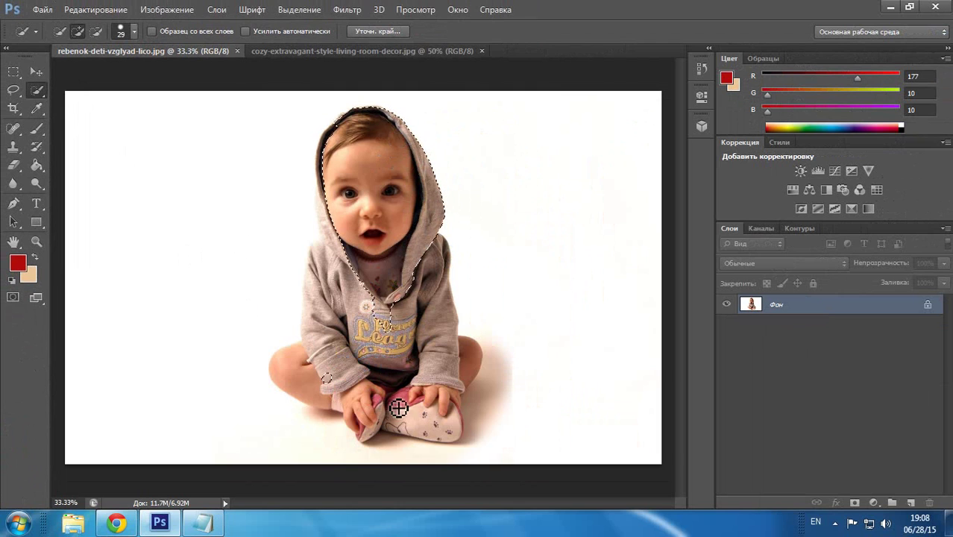
left_click(398, 408)
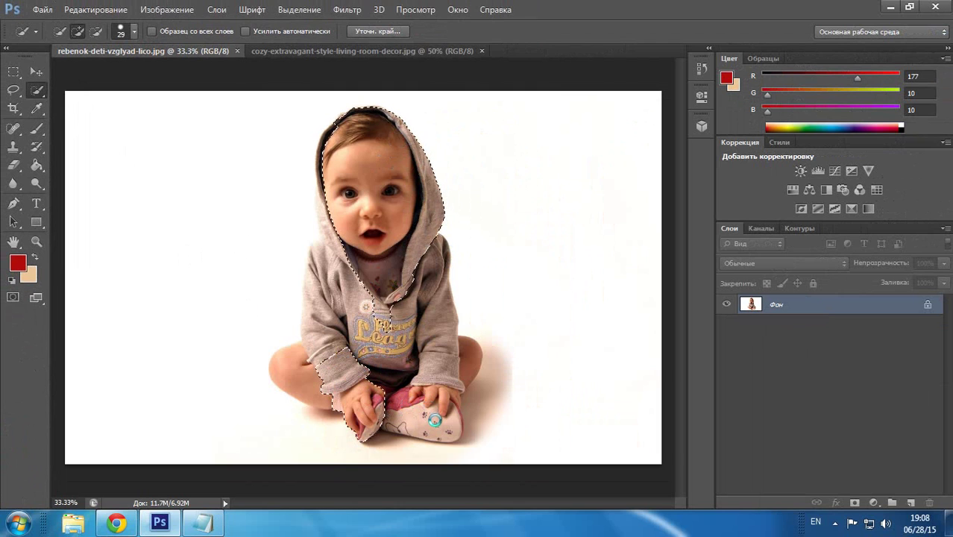
Step: Extend the Quick Selection over the baby's remaining sleeves, cuff, legs, and shoes, down to the feet
left_click(452, 367)
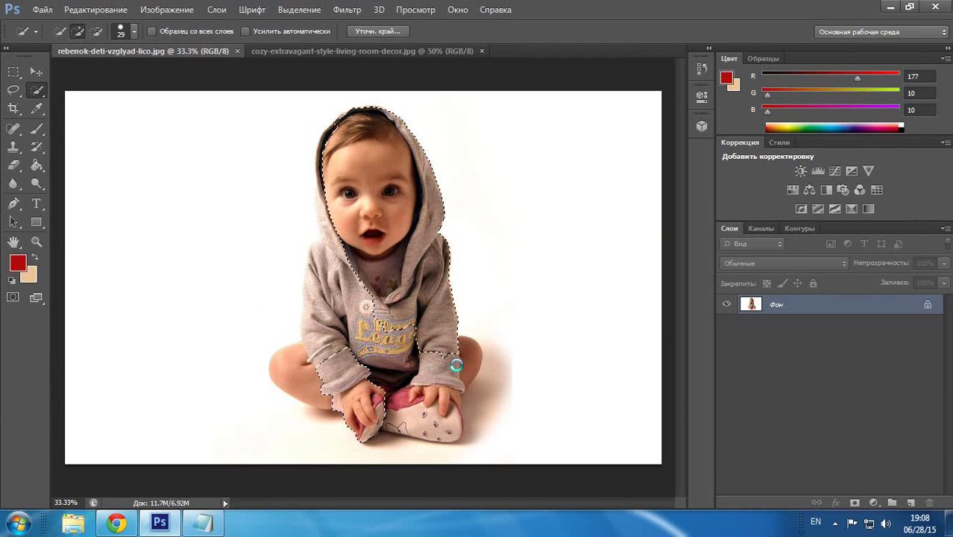
left_click(456, 365)
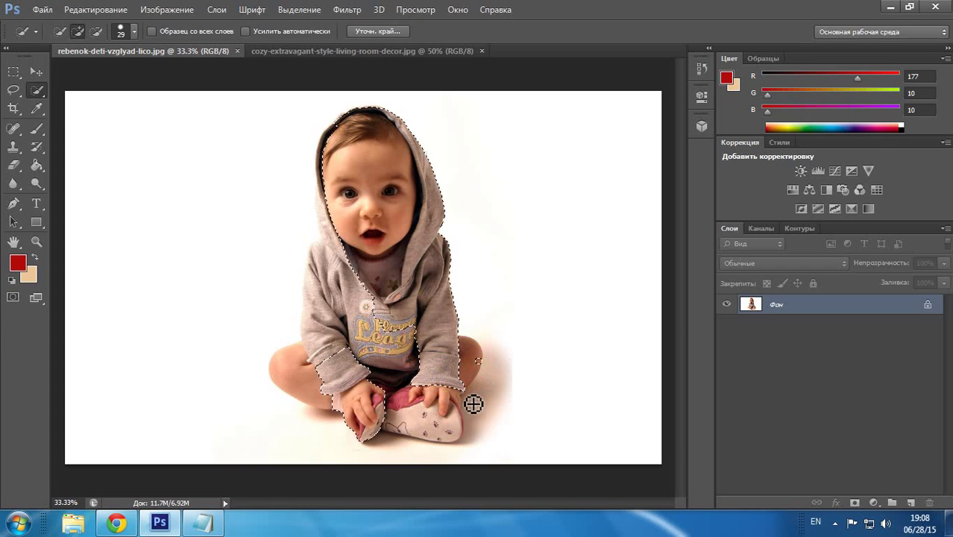
left_click_drag(472, 401, 455, 404)
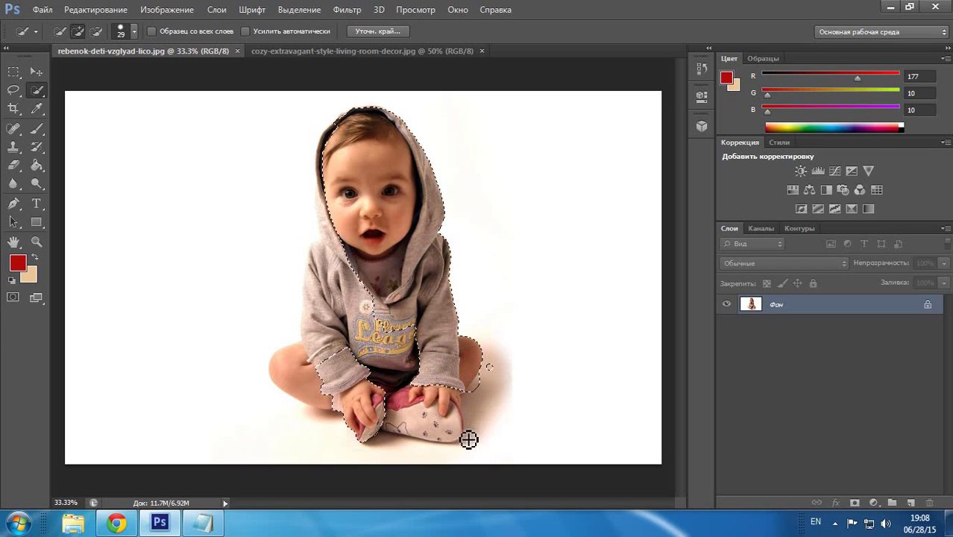
left_click_drag(468, 439, 458, 439)
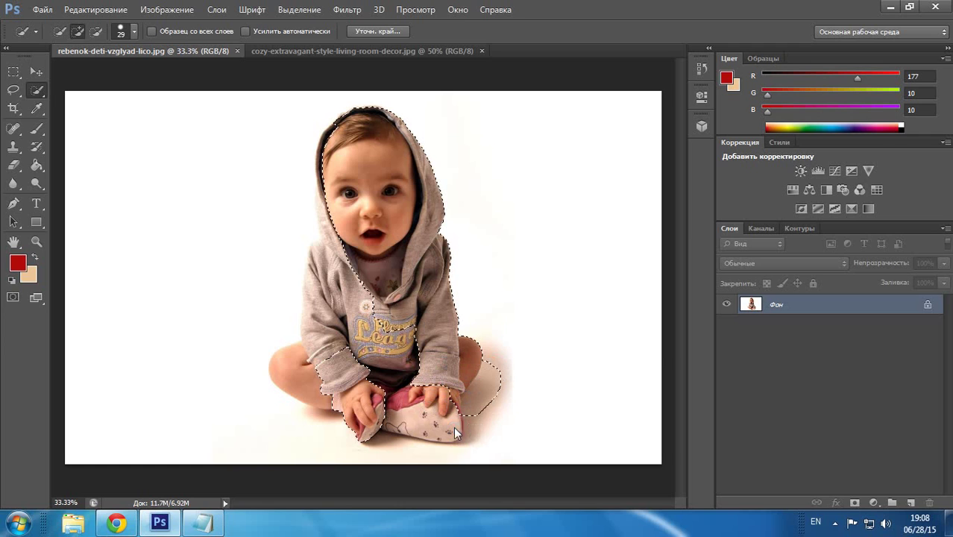
mouse_move(469, 436)
left_mouse_down()
mouse_move(392, 444)
mouse_move(409, 433)
left_mouse_up()
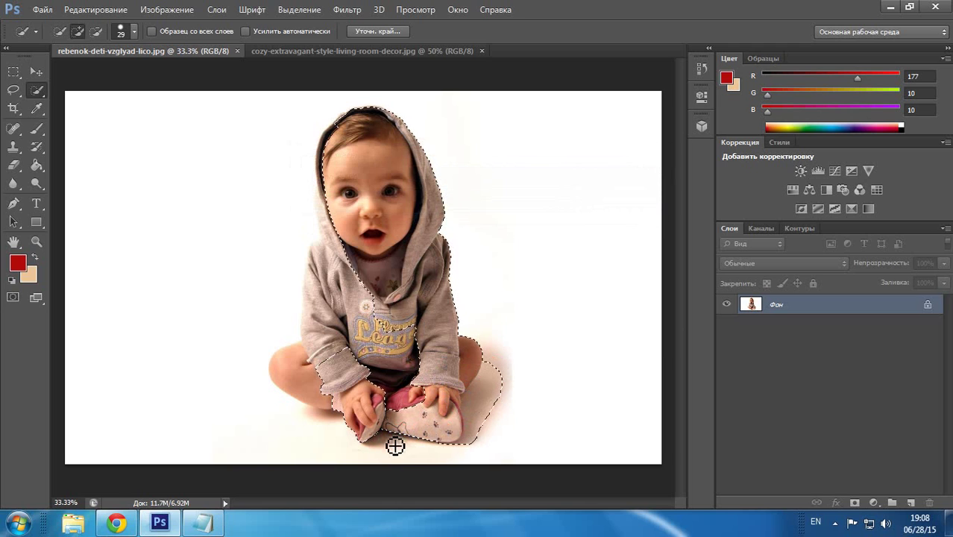
left_click(373, 439)
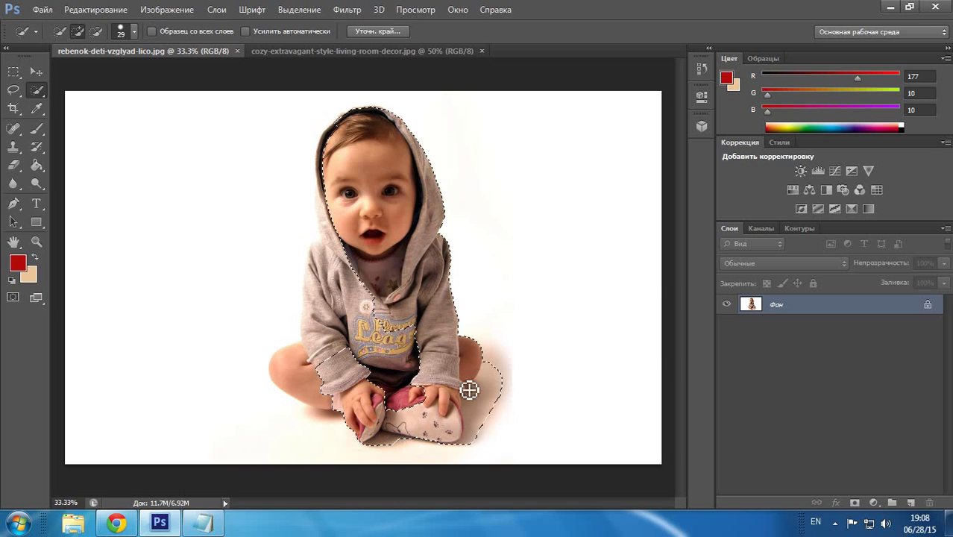
left_click(490, 363)
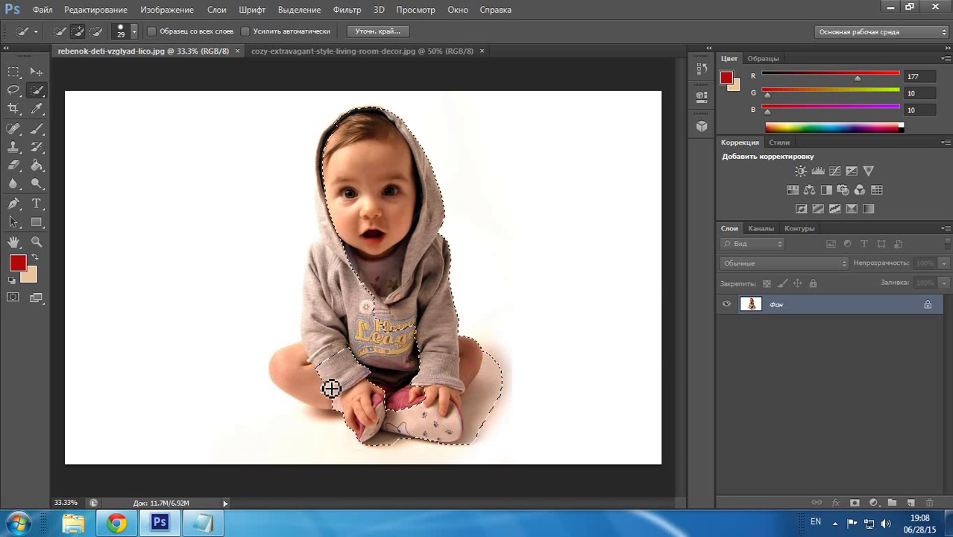
left_click_drag(296, 376, 289, 370)
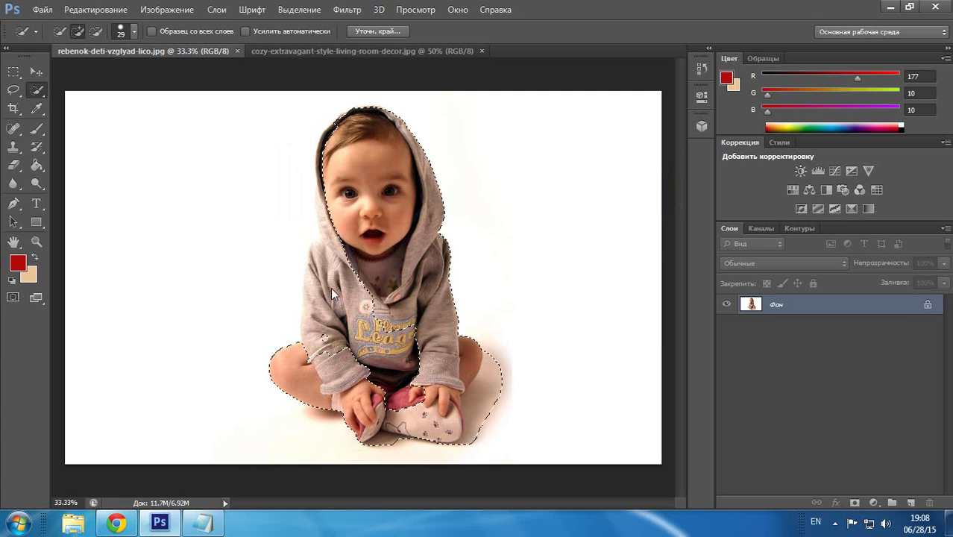
left_click_drag(330, 286, 322, 256)
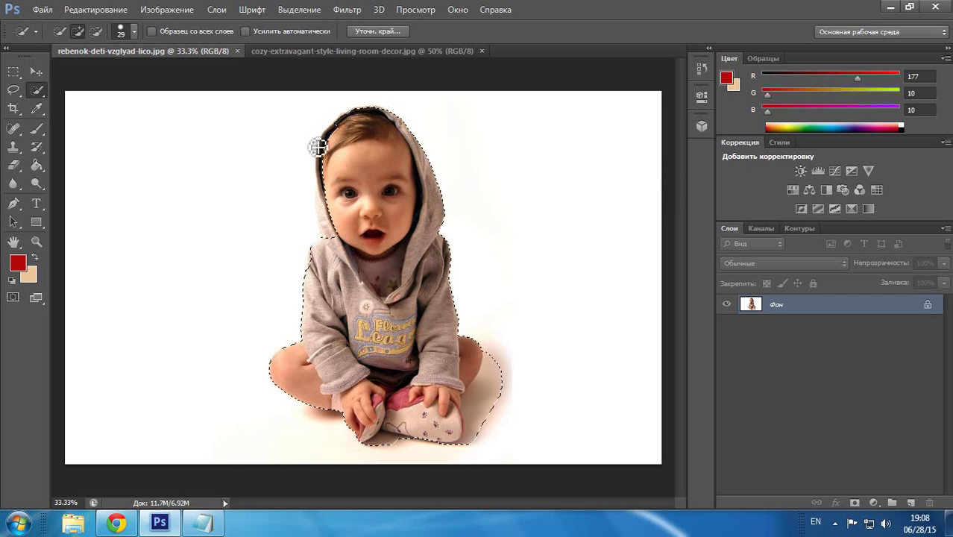
Step: Reduce the selection brush to size 3 and add the unselected side of the hood down to the shoulder
scroll(334, 175, "up", 3)
scroll(331, 183, "up", 3)
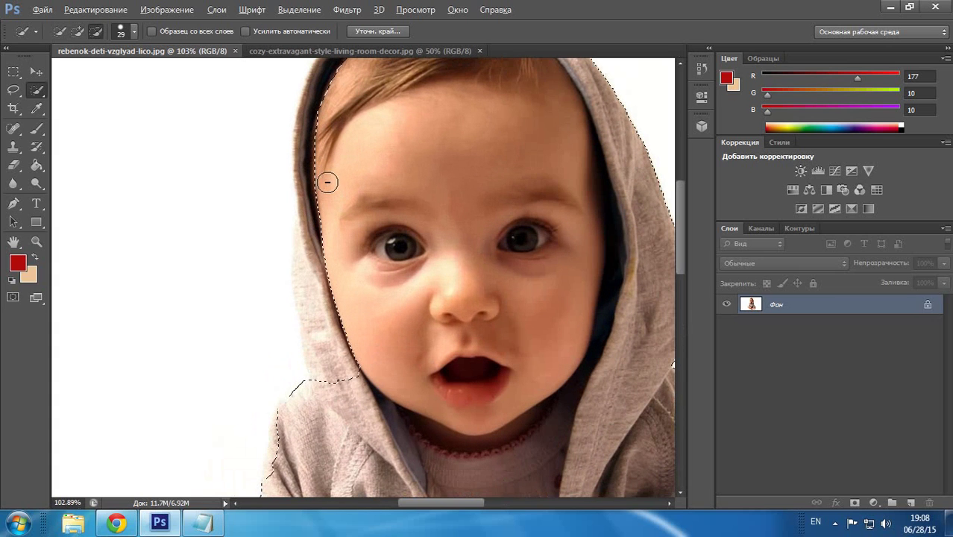
right_click(327, 184, "alt")
key("bracketright")
key("bracketright")
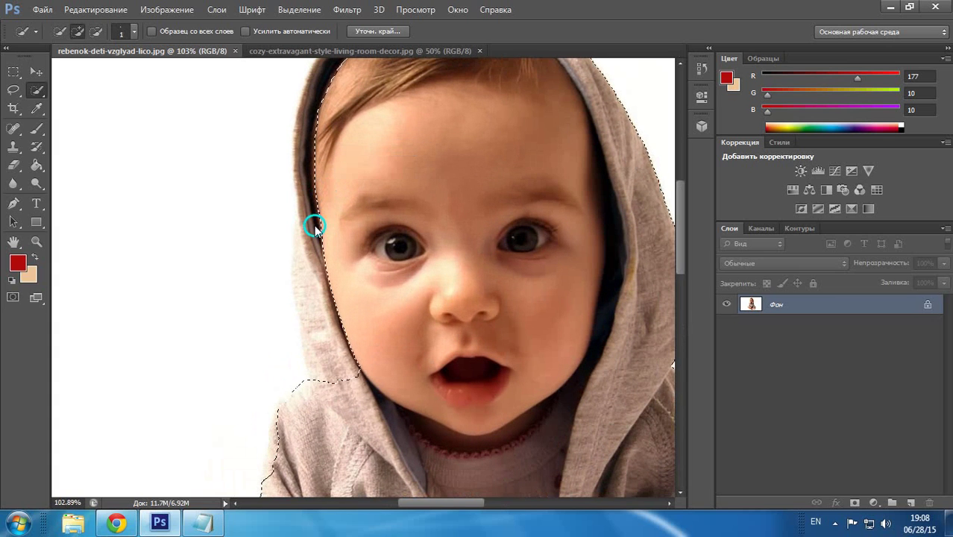
mouse_move(315, 223)
left_mouse_down()
mouse_move(334, 222)
mouse_move(371, 331)
mouse_move(326, 290)
mouse_move(302, 319)
mouse_move(314, 355)
left_mouse_up()
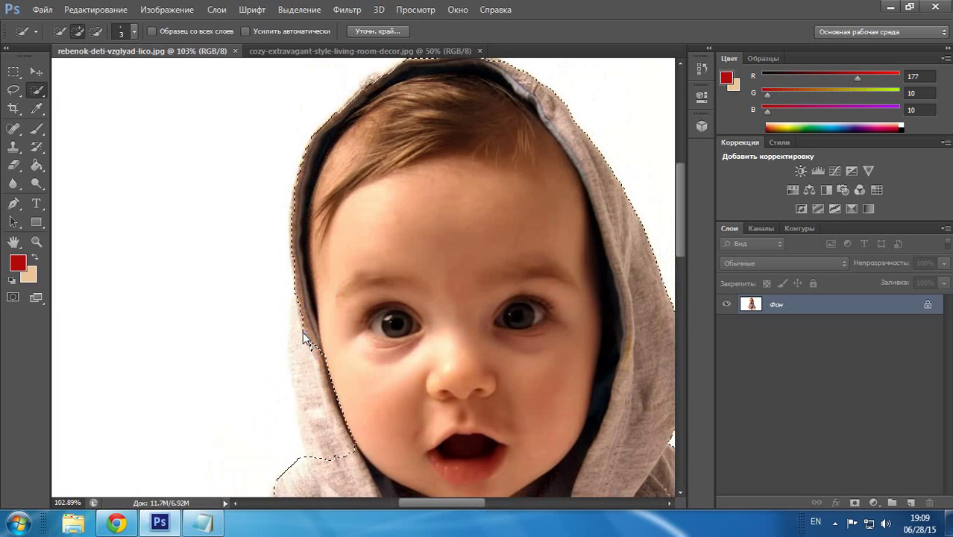
left_click_drag(302, 331, 325, 448)
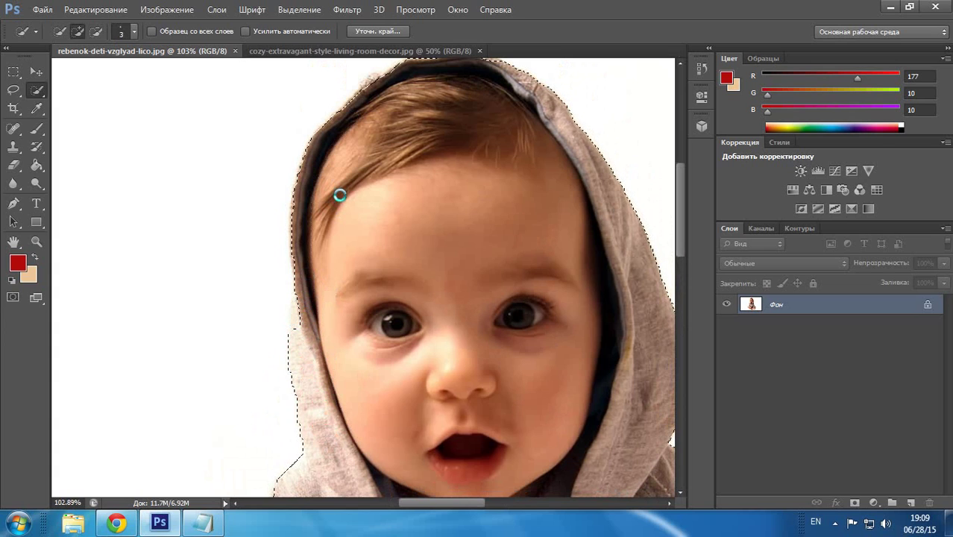
left_click_drag(342, 179, 346, 275)
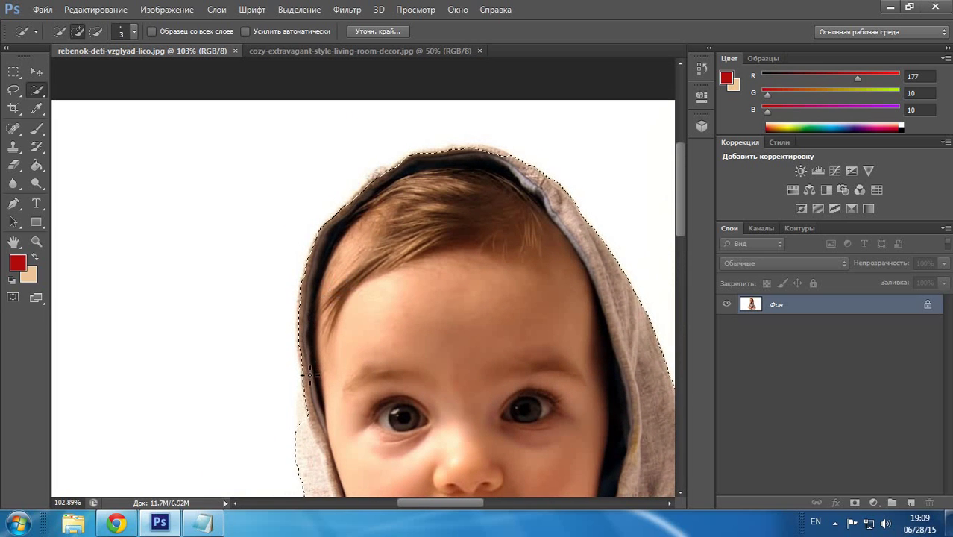
Step: Invert the selection so it covers the white background instead of the baby
scroll(409, 224, "down", 4)
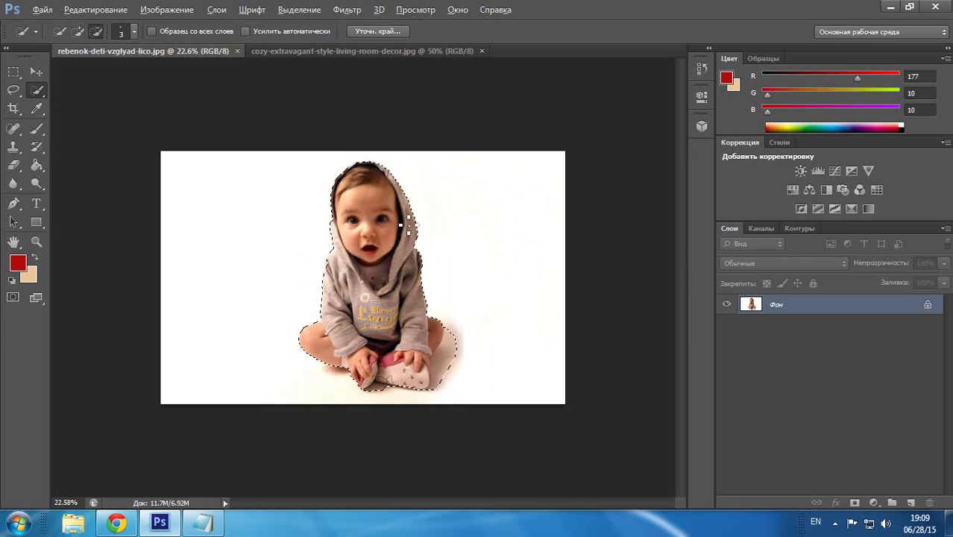
scroll(409, 225, "up", 1)
right_click(467, 199)
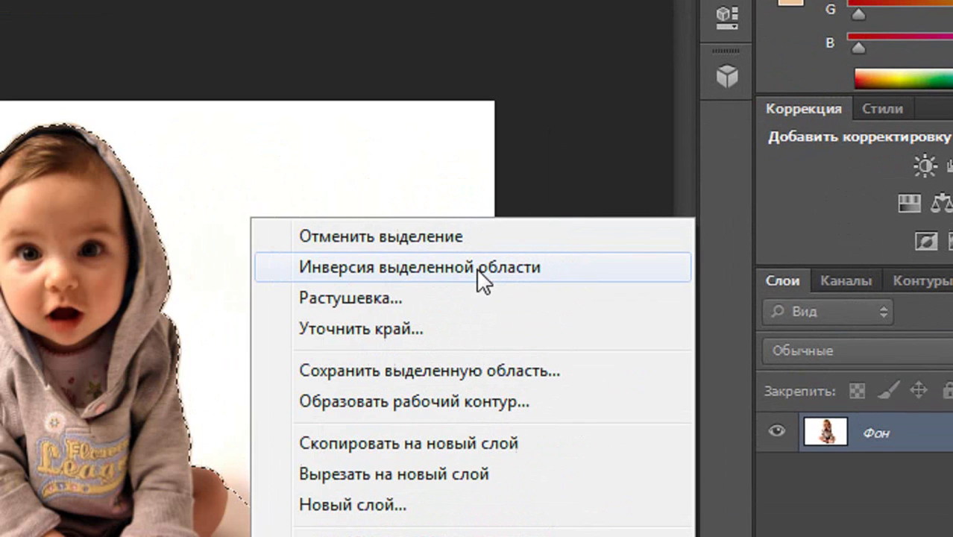
left_click(577, 222)
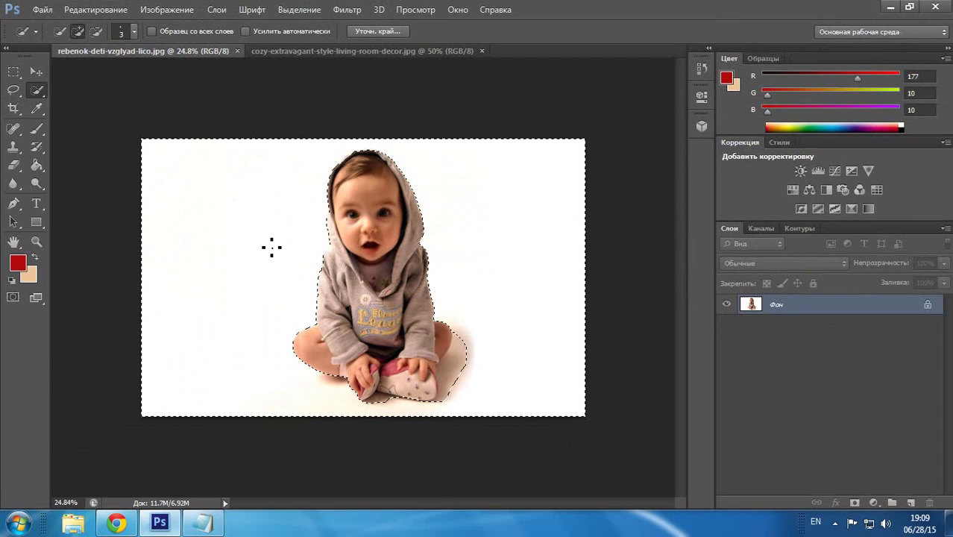
Step: Convert the locked Фон layer of the baby image into a regular layer, dismissing the Fill dialog
key("shift+F5")
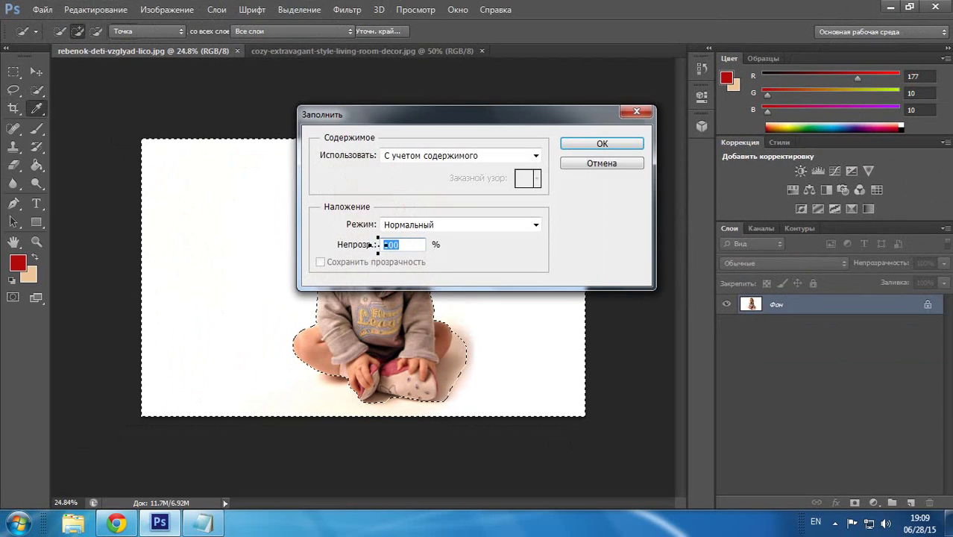
left_click(601, 160)
double_click(834, 299)
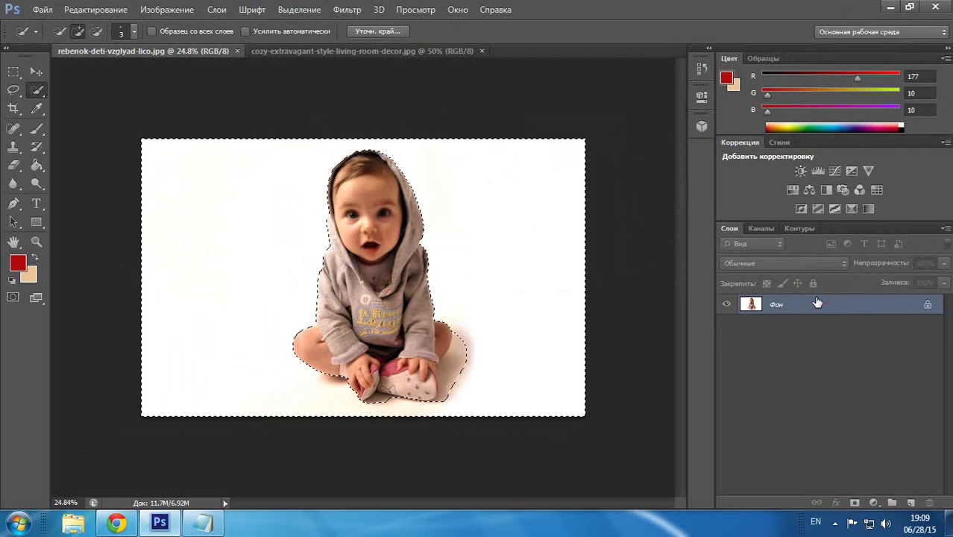
left_click(634, 163)
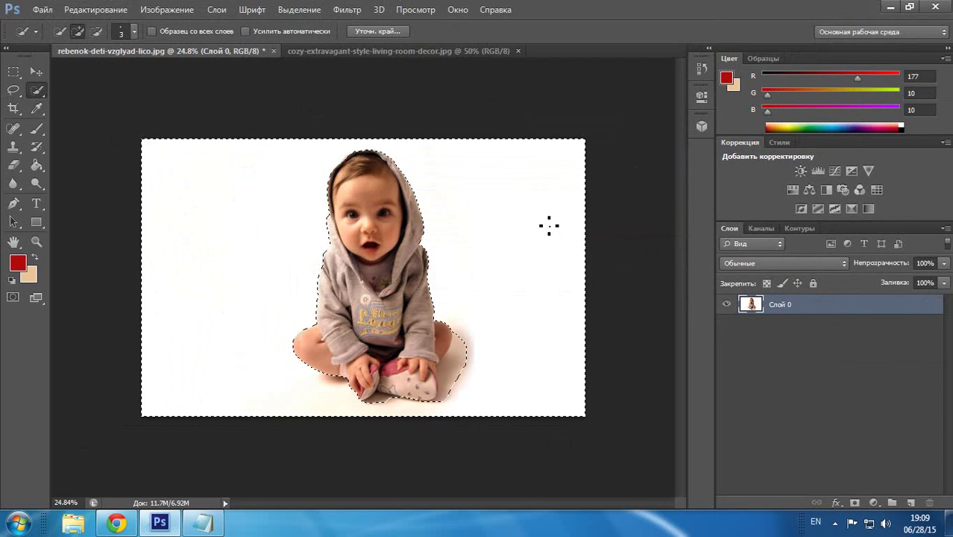
Step: Delete the selected white background around the baby and deselect
key("Delete")
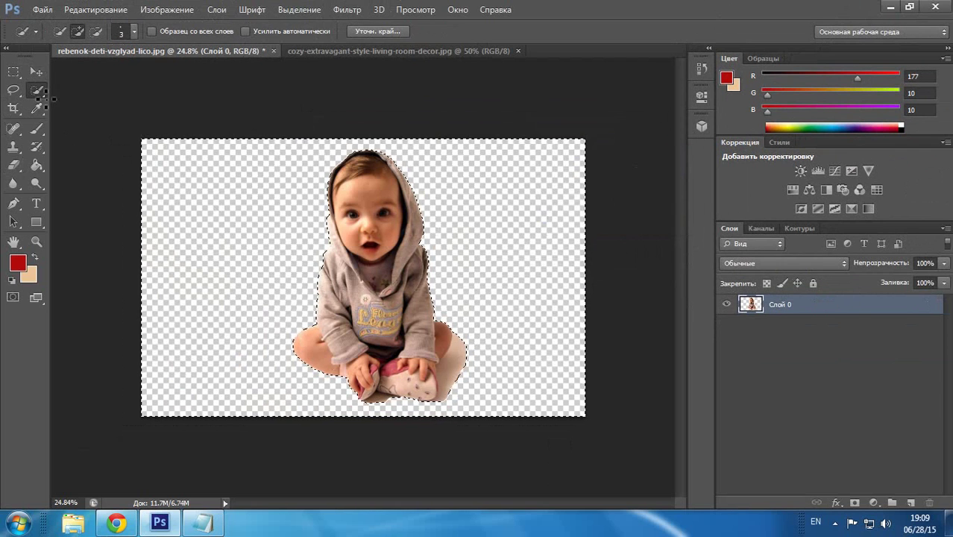
right_click(168, 134)
right_click(353, 236)
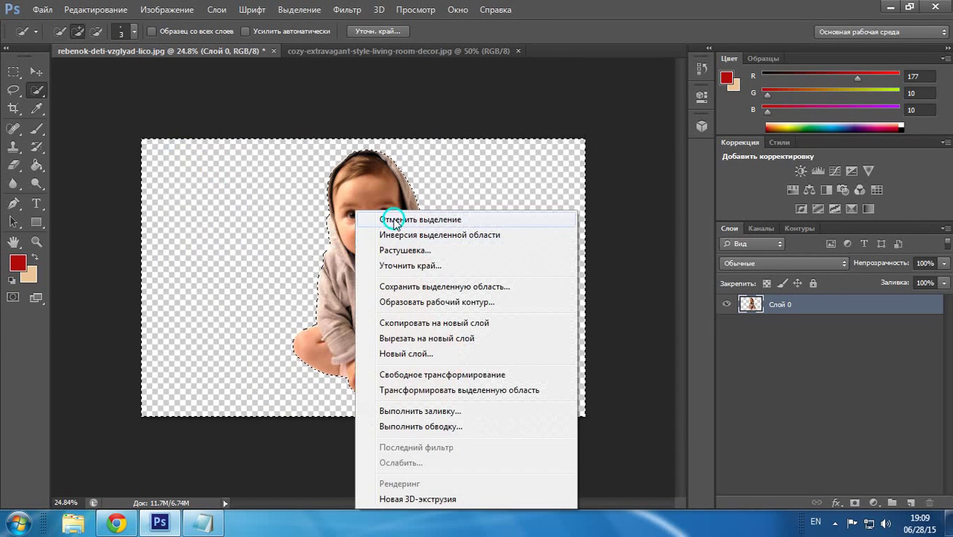
left_click(383, 219)
Step: Switch to the cozy-extravagant-style-living-room-decor document and convert its background into a regular layer
left_click(343, 57)
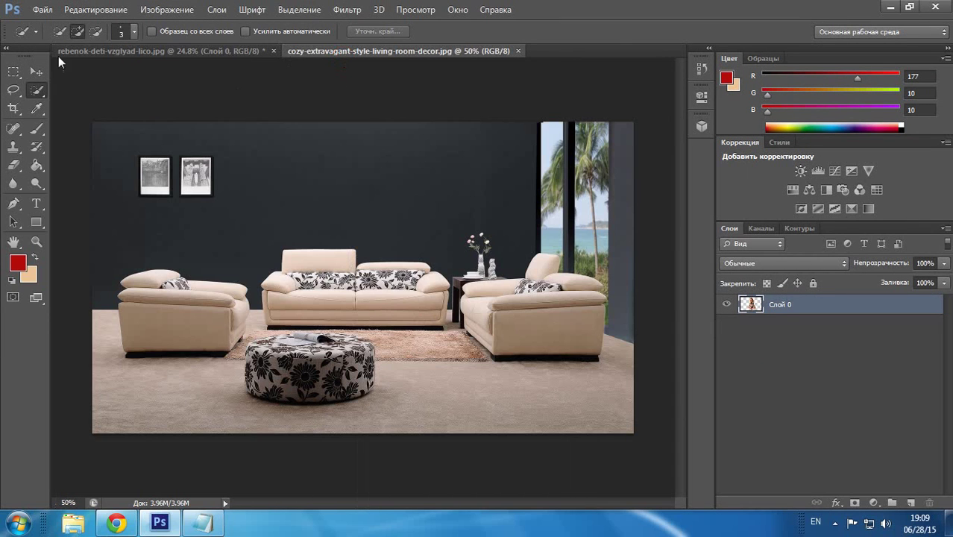
left_click(36, 70)
double_click(803, 304)
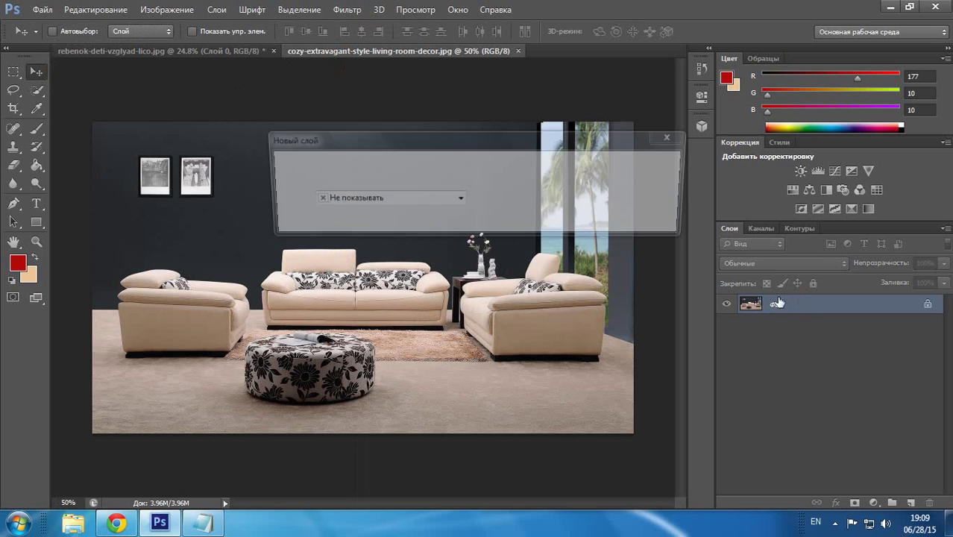
key("Return")
Step: Copy the entire living-room picture with a rectangular selection and paste it into the baby document
left_click(13, 72)
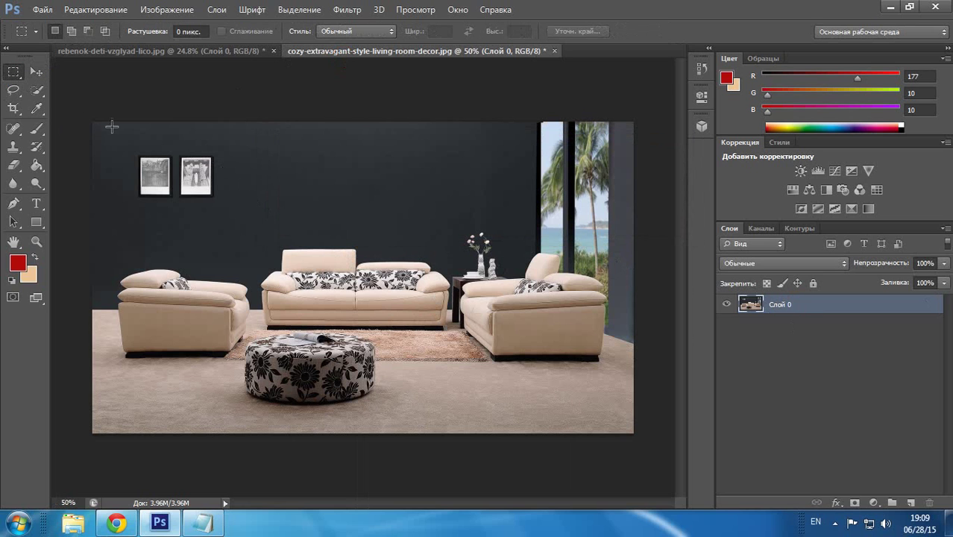
left_click_drag(96, 123, 633, 436)
left_click(82, 12)
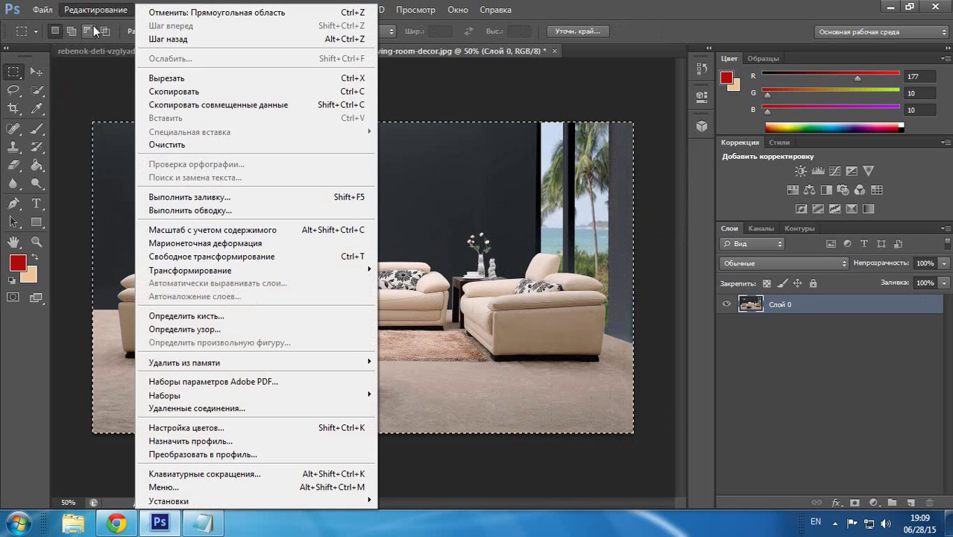
left_click(356, 92)
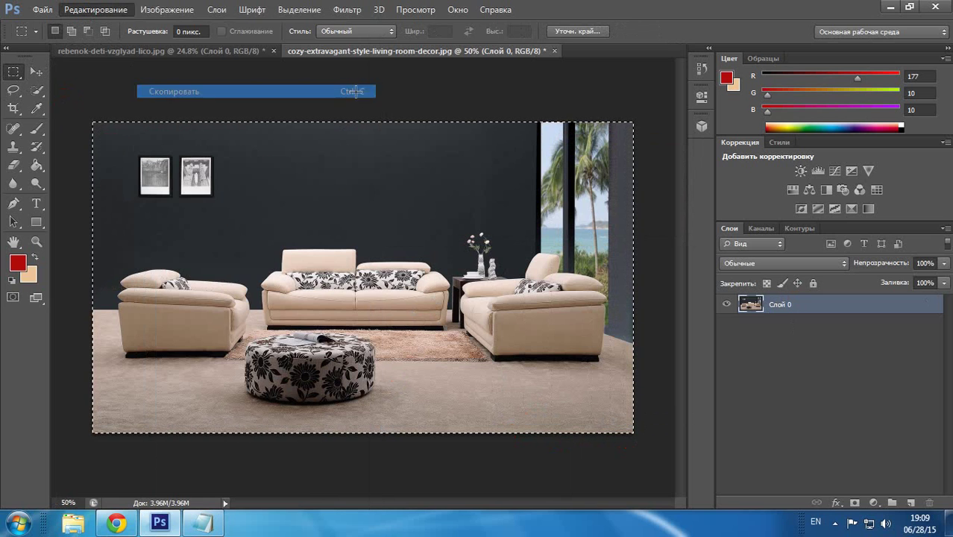
left_click(117, 49)
left_click(97, 10)
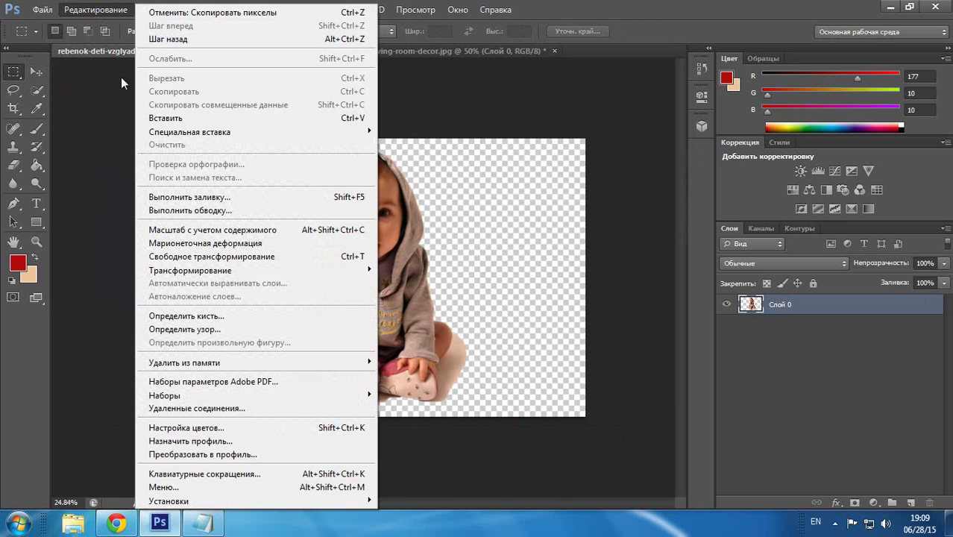
left_click(348, 118)
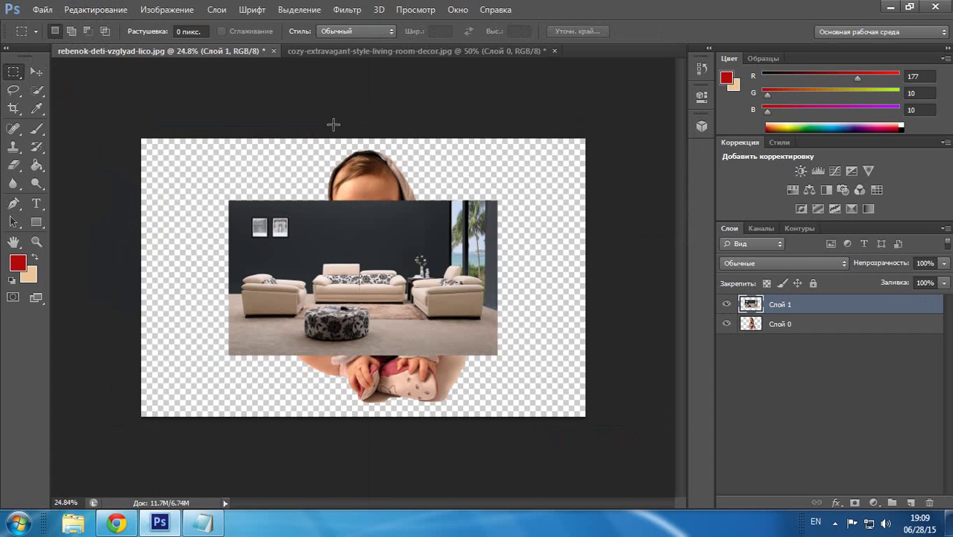
Step: Stretch the pasted living-room layer to cover the whole canvas and place Слой 1 below the baby layer Слой 0
left_click(35, 71)
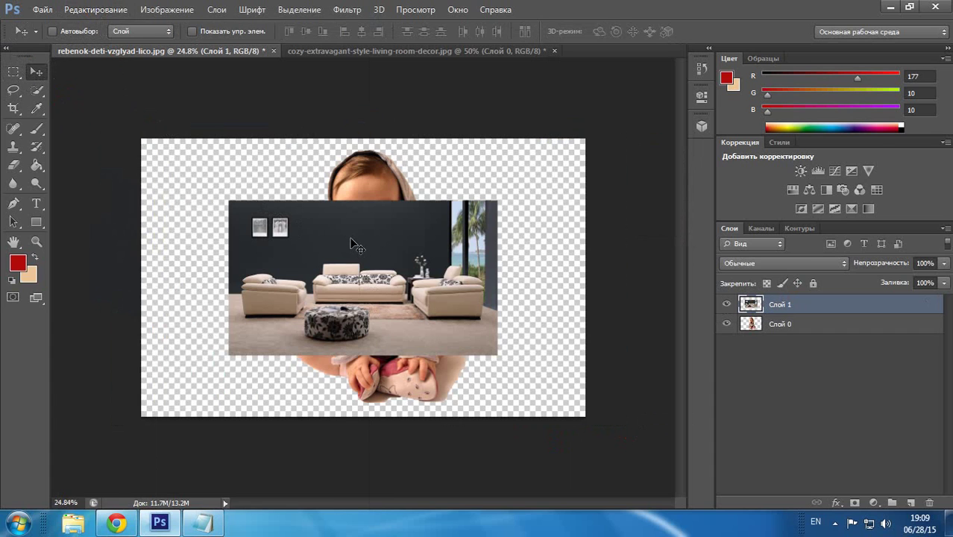
key("ctrl+t")
left_click_drag(497, 201, 584, 139)
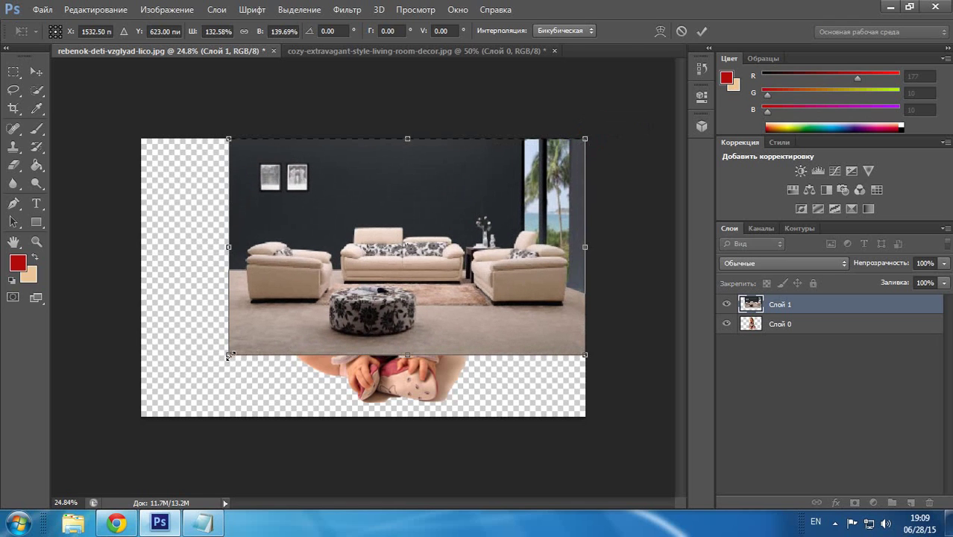
left_click_drag(228, 355, 142, 416)
double_click(208, 287)
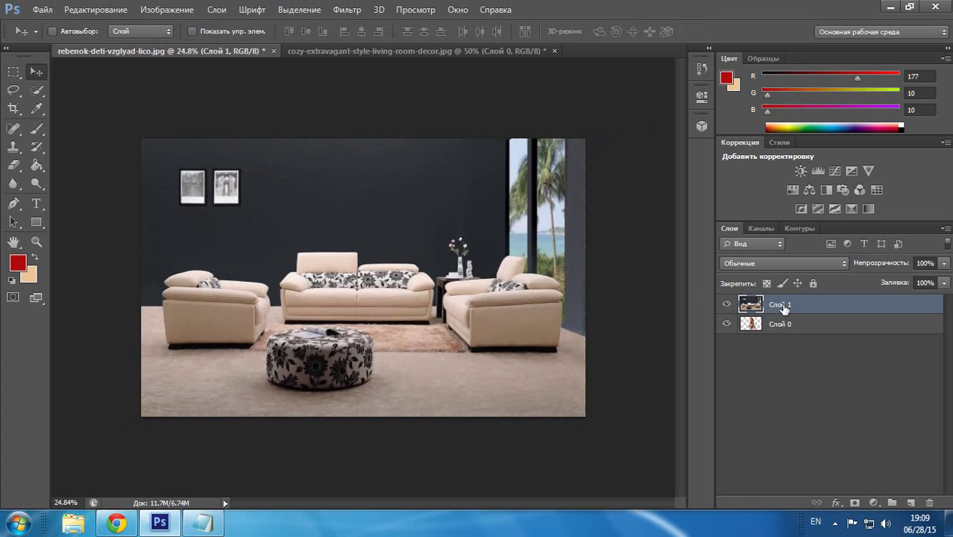
left_click_drag(782, 307, 785, 336)
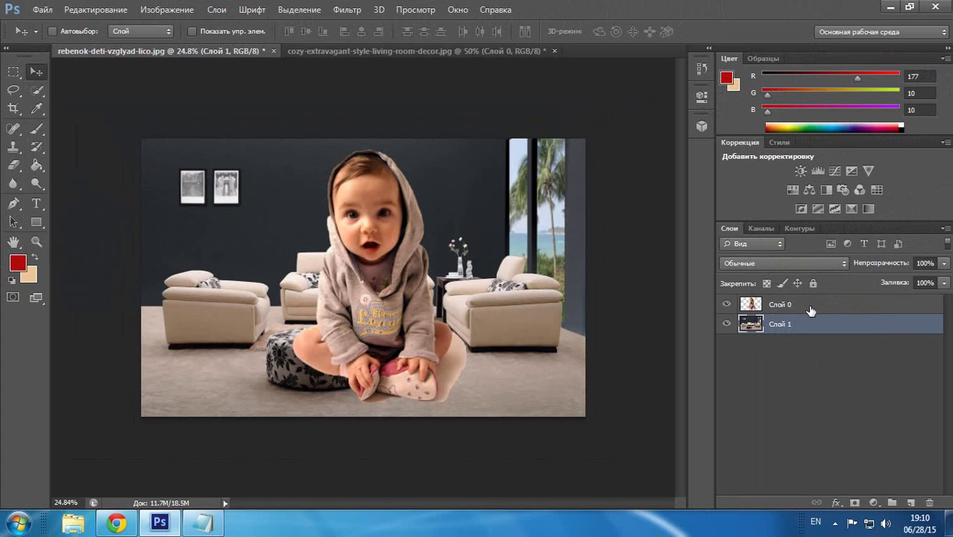
Step: Scale the baby layer Слой 0 down to under half size and place it on the floor beside the round ottoman
left_click(809, 306)
key("ctrl+t")
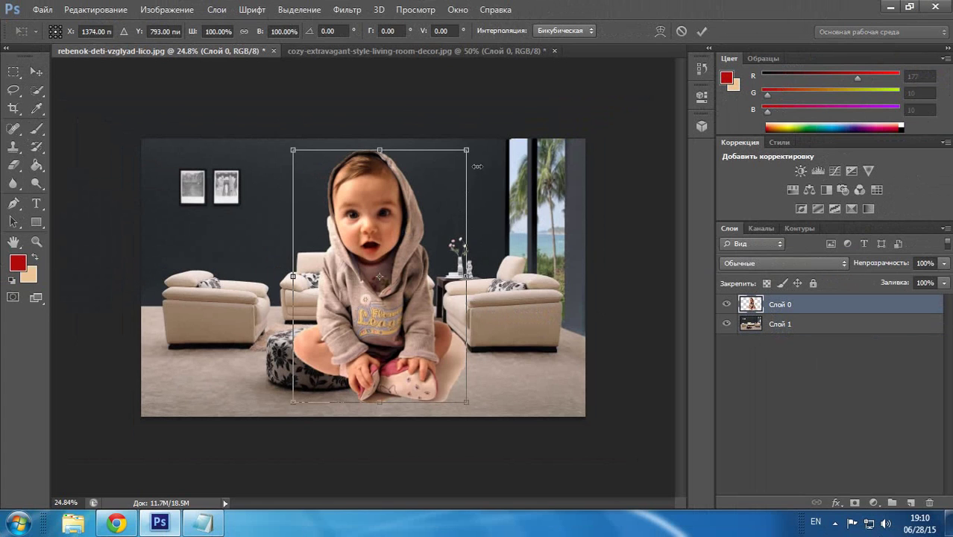
left_click_drag(466, 151, 365, 287)
left_click_drag(346, 331, 431, 330)
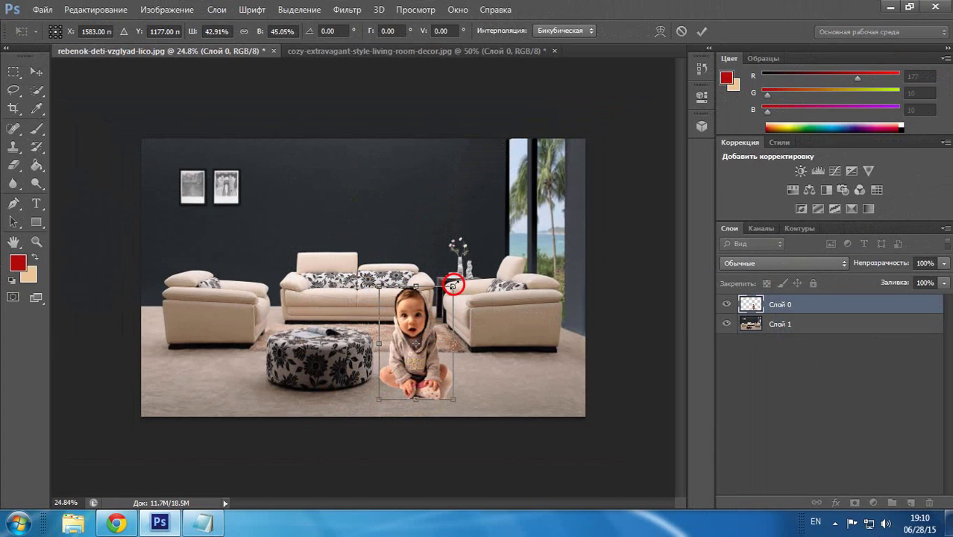
left_click_drag(452, 284, 452, 303)
key("Return")
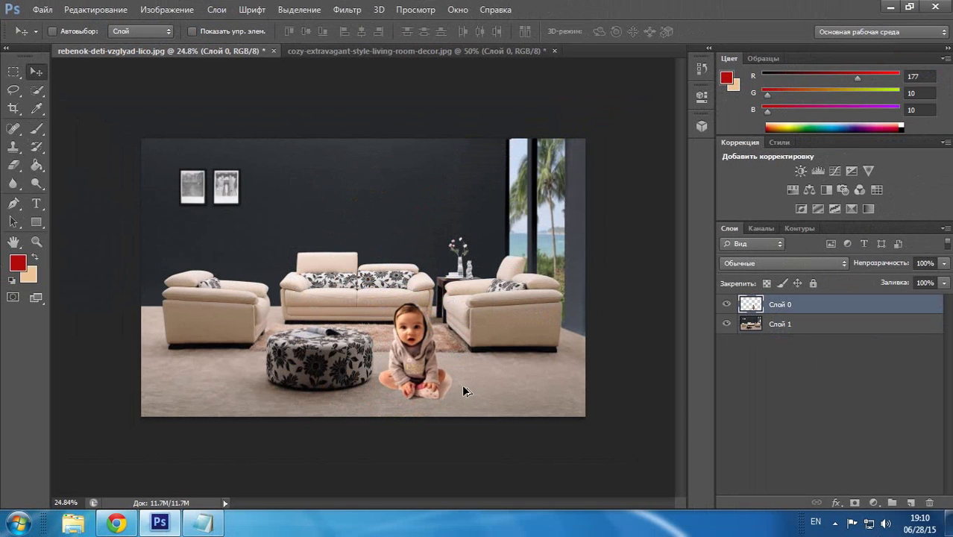
Step: Erase most of the leftover background beside the baby's bent leg and shoe using a 39 px Eraser
scroll(463, 390, "up", 3)
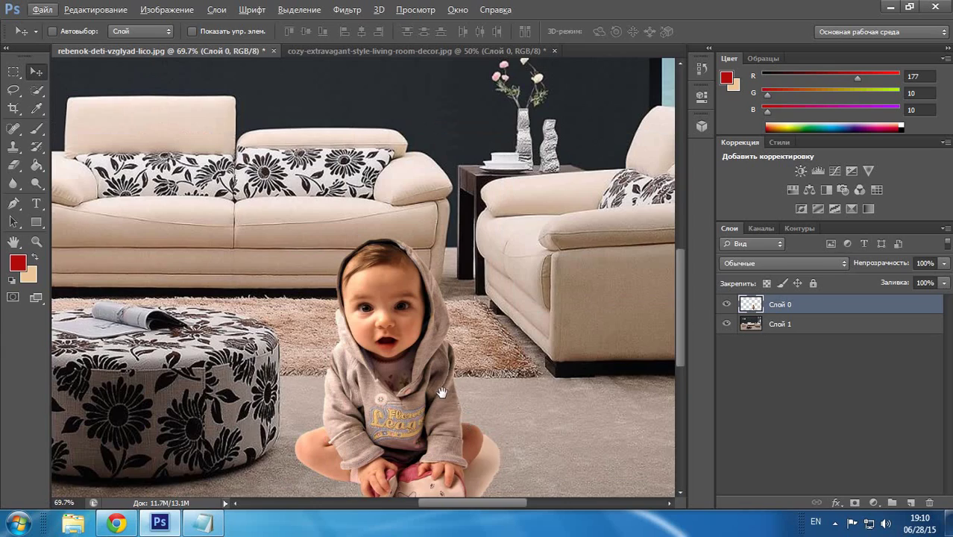
left_click_drag(440, 396, 374, 301)
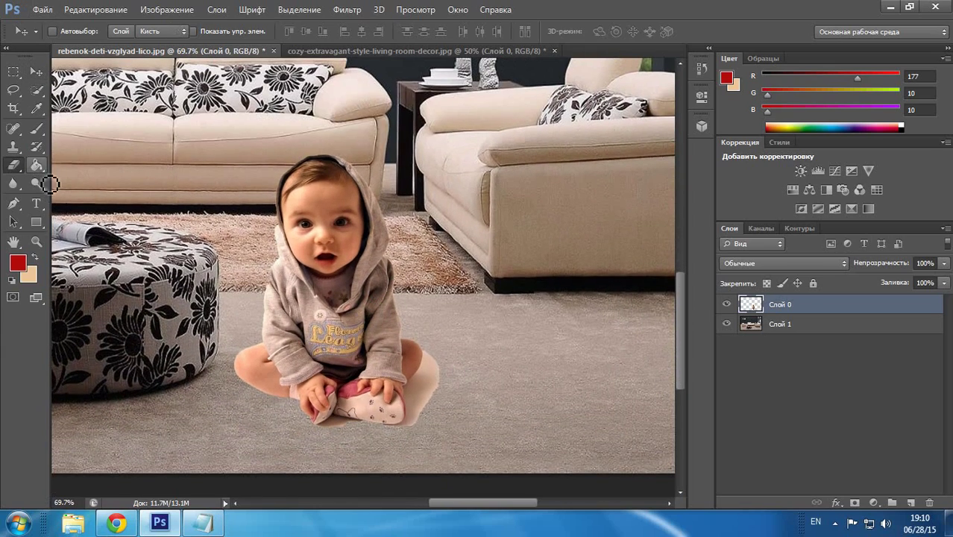
key("e")
scroll(427, 387, "up", 3)
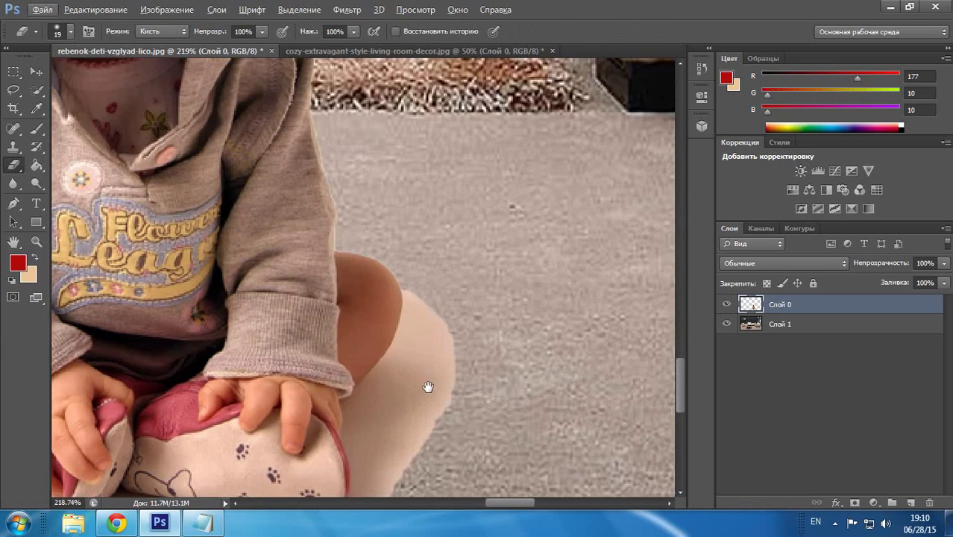
mouse_move(427, 386)
left_mouse_down()
mouse_move(447, 325)
mouse_move(462, 324)
mouse_move(460, 299)
mouse_move(444, 363)
mouse_move(433, 370)
mouse_move(441, 352)
mouse_move(397, 461)
mouse_move(383, 446)
mouse_move(406, 419)
mouse_move(413, 361)
mouse_move(443, 295)
mouse_move(450, 208)
mouse_move(445, 235)
left_mouse_up()
key("bracketright")
key("bracketright")
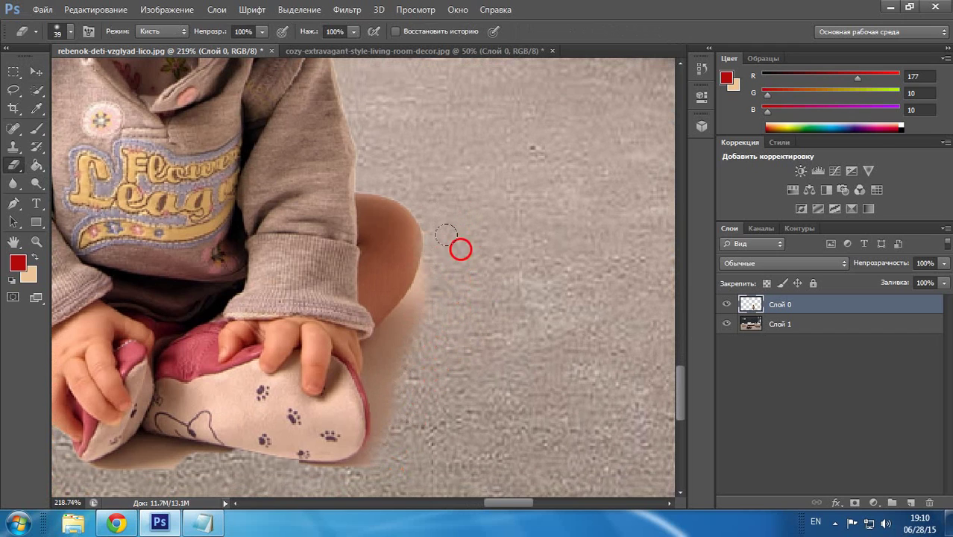
Step: Refine the cutout edge along the leg and the printed shoe with the Eraser reduced to 17 px
right_click(472, 276, "alt")
mouse_move(422, 305)
left_mouse_down()
mouse_move(394, 359)
mouse_move(428, 296)
mouse_move(391, 343)
mouse_move(382, 436)
mouse_move(366, 457)
mouse_move(281, 472)
left_mouse_up()
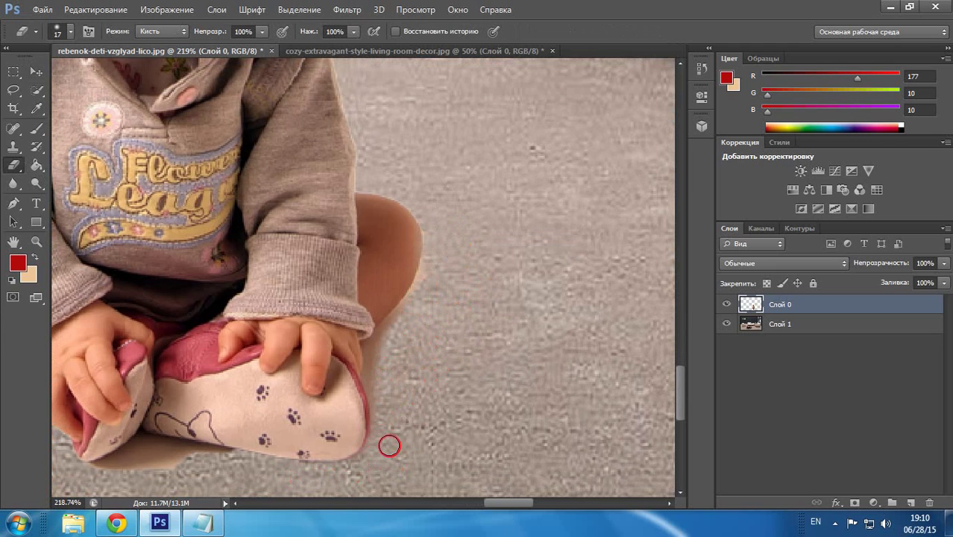
mouse_move(389, 445)
left_mouse_down()
mouse_move(378, 362)
mouse_move(415, 305)
mouse_move(403, 384)
mouse_move(396, 359)
mouse_move(432, 266)
left_mouse_up()
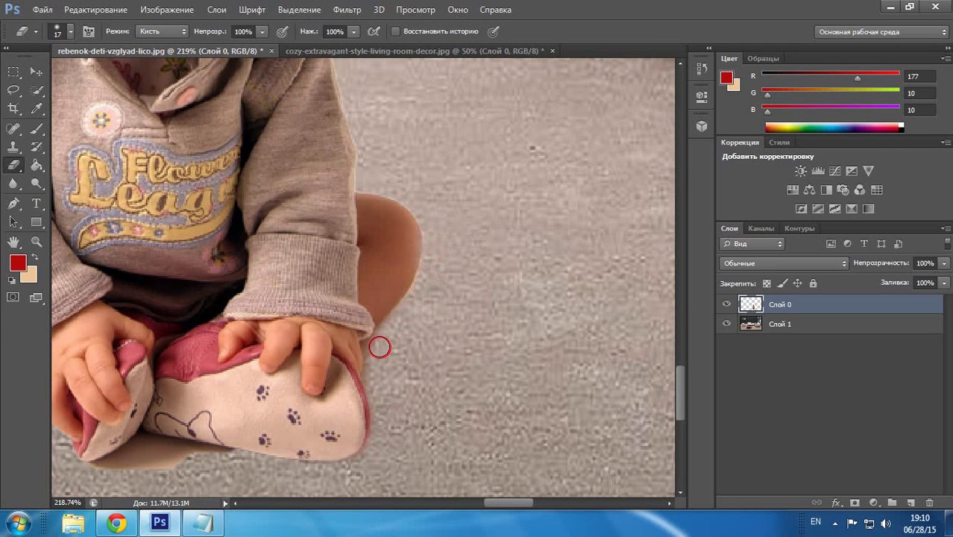
Step: Erase the remaining background beneath the baby's shoes and check the outline around the hood
left_click_drag(419, 416, 472, 356)
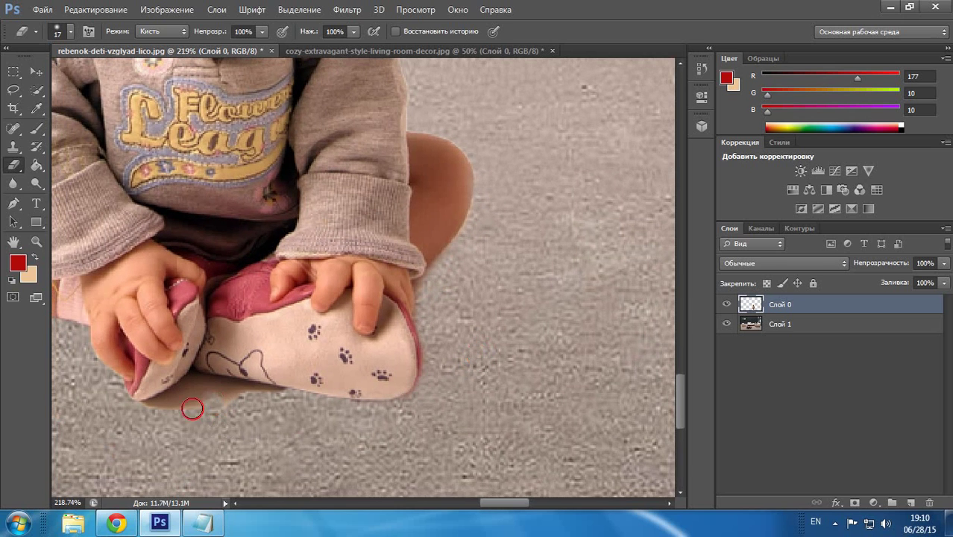
mouse_move(192, 408)
left_mouse_down()
mouse_move(154, 414)
mouse_move(197, 392)
mouse_move(277, 399)
mouse_move(205, 387)
mouse_move(136, 417)
mouse_move(205, 399)
mouse_move(198, 387)
mouse_move(267, 395)
left_mouse_up()
left_click_drag(315, 434, 527, 468)
left_click_drag(246, 424, 287, 462)
left_click_drag(344, 146, 268, 434)
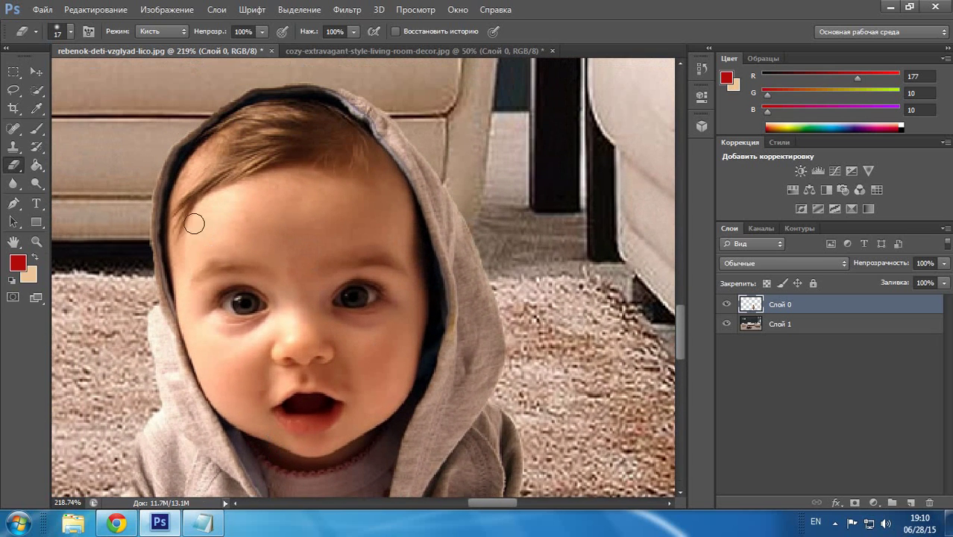
mouse_move(165, 284)
left_mouse_down()
mouse_move(160, 198)
mouse_move(221, 129)
mouse_move(275, 126)
mouse_move(327, 158)
mouse_move(278, 251)
mouse_move(303, 170)
mouse_move(260, 241)
left_mouse_up()
scroll(360, 232, "down", 4)
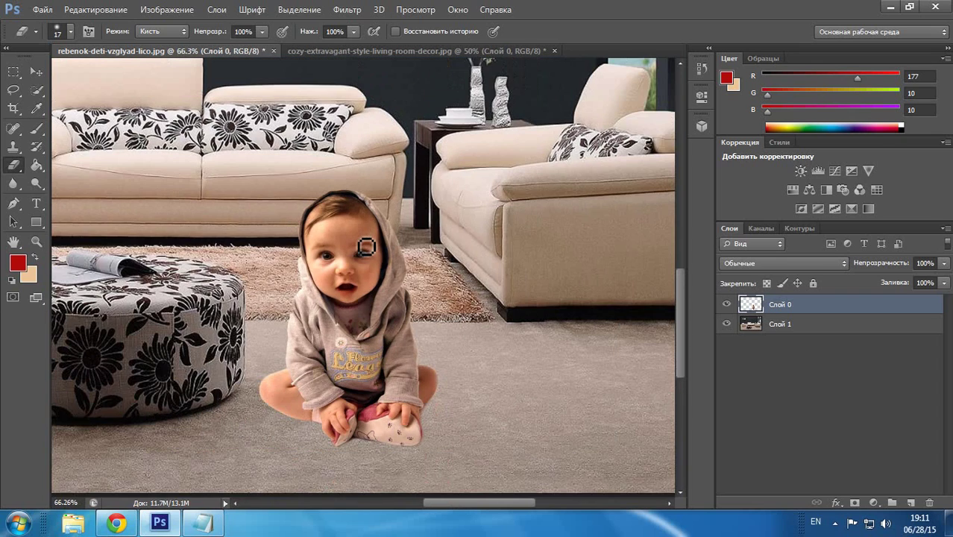
scroll(366, 248, "down", 2)
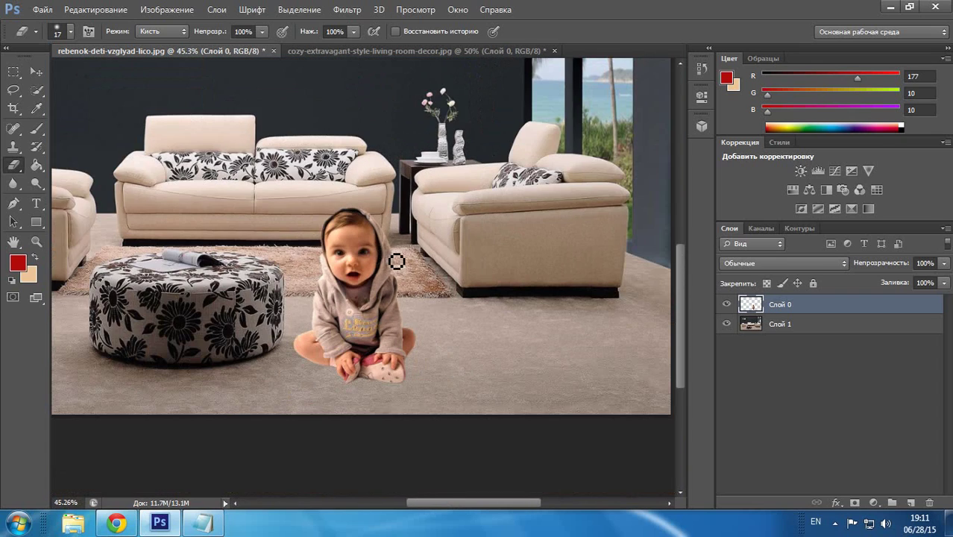
Step: Slightly reduce the baby layer's height with Free Transform
key("ctrl+t")
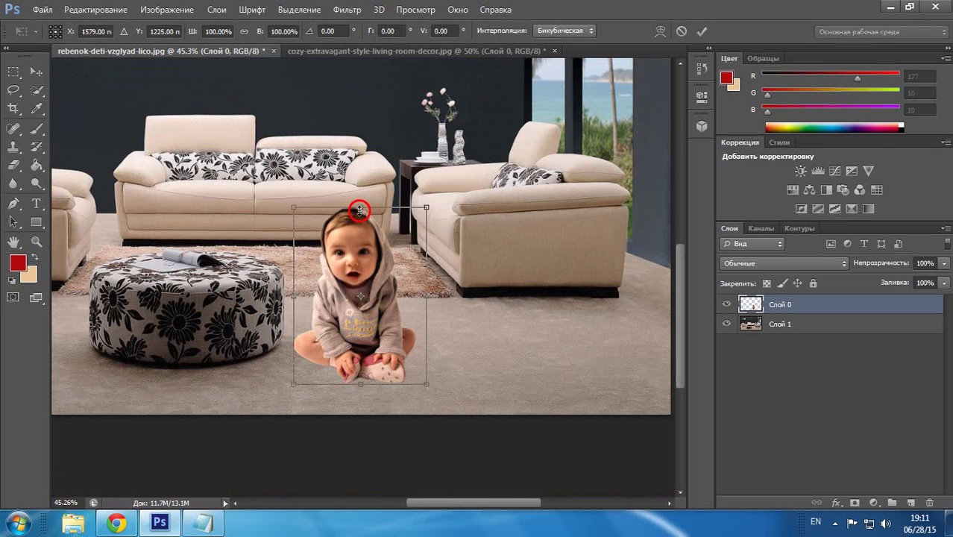
key("Return")
key("e")
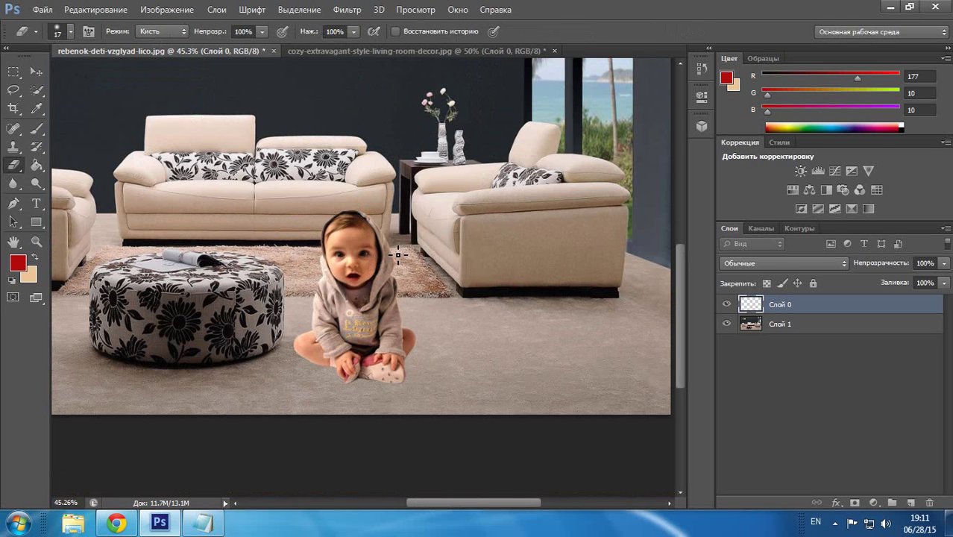
scroll(397, 254, "down", 3)
Step: Switch to Notepad and replace all of its text with "ხედავთ რა მარტივად კეთდება"
left_click(212, 526)
key("ctrl+shift+Left")
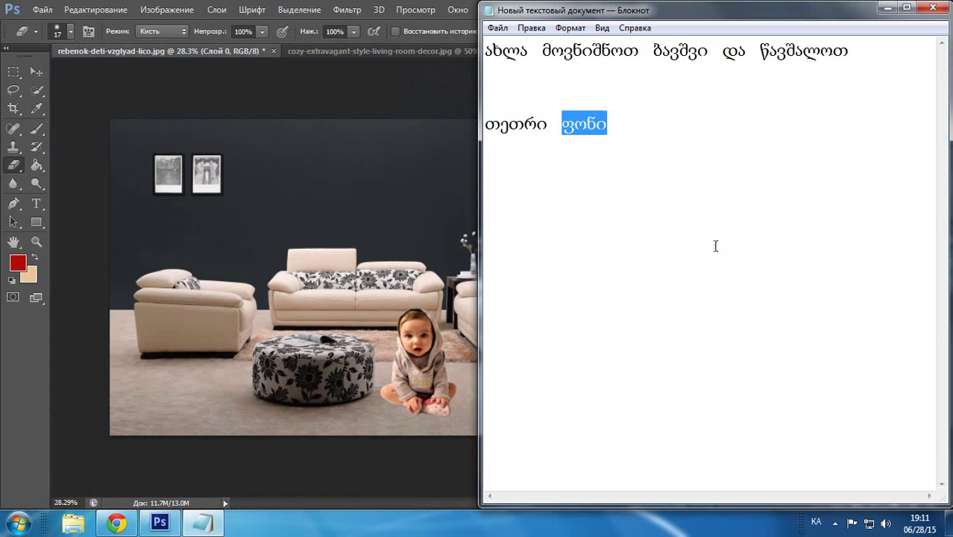
type("ხ")
key("ctrl+a")
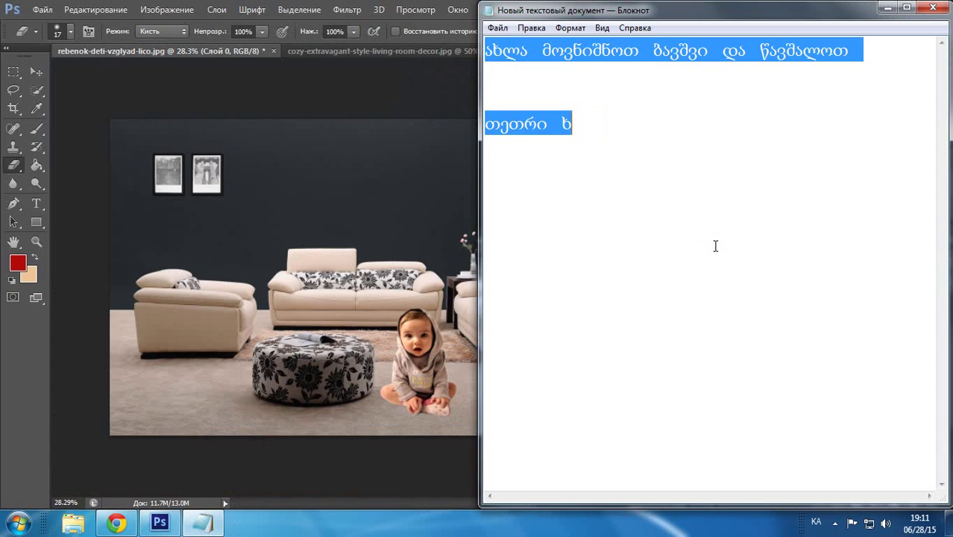
type("ხედავთ რა მარტივად კეთდება")
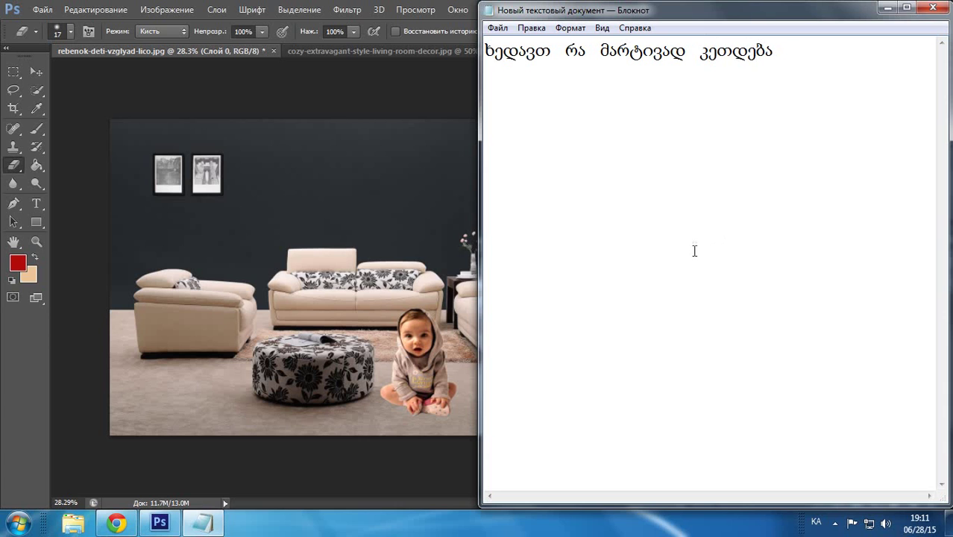
Step: Switch back to Photoshop, apply Auto Tone (Автотон) to the baby layer, and merge the visible layers
left_click(95, 9)
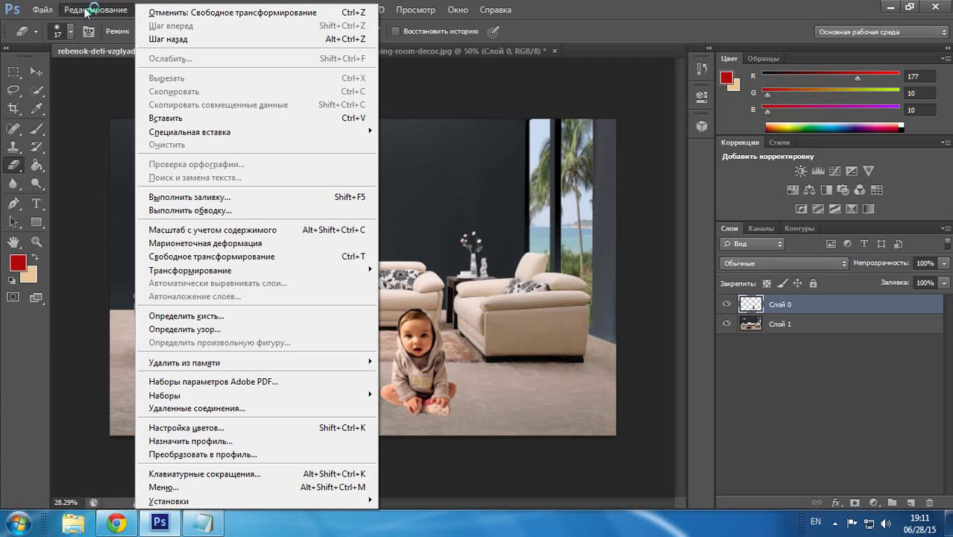
left_click(104, 10)
left_click(153, 10)
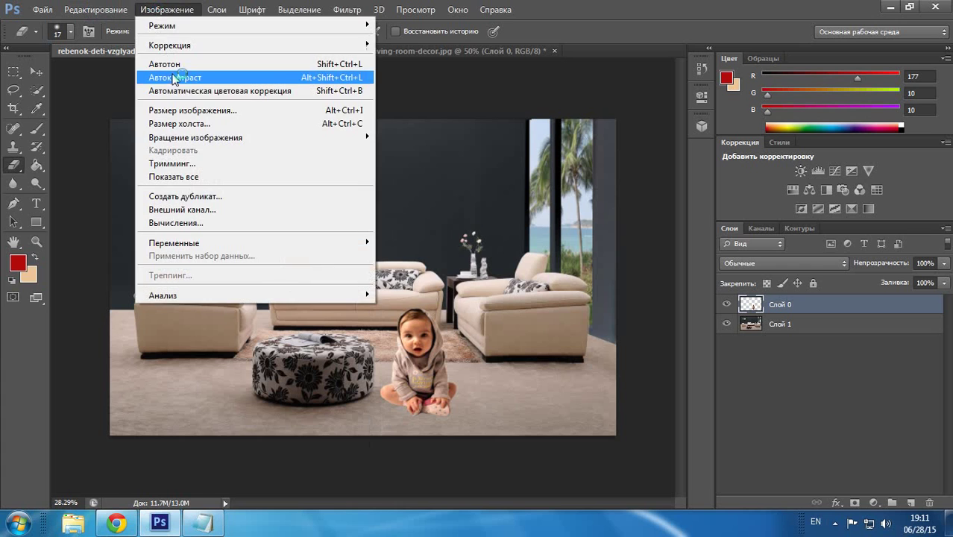
left_click(174, 63)
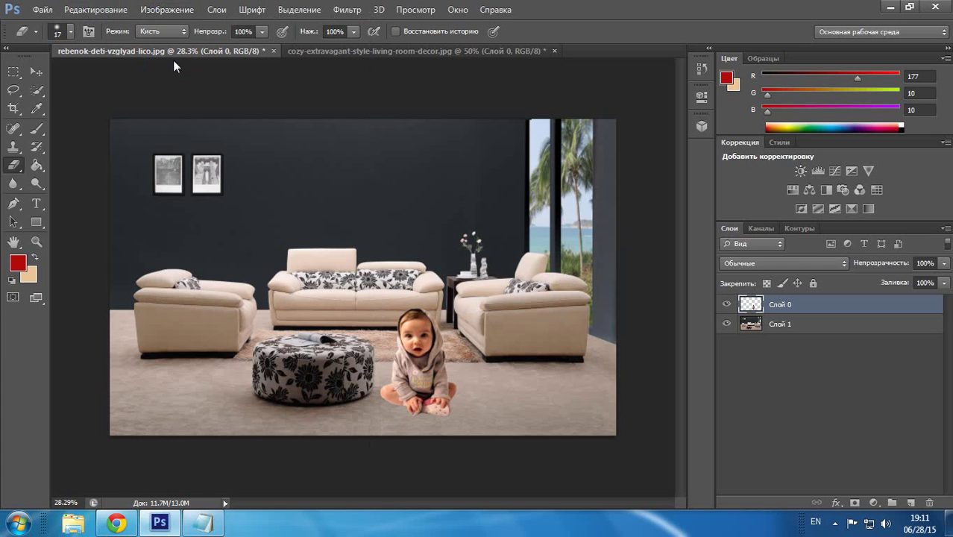
right_click(781, 303)
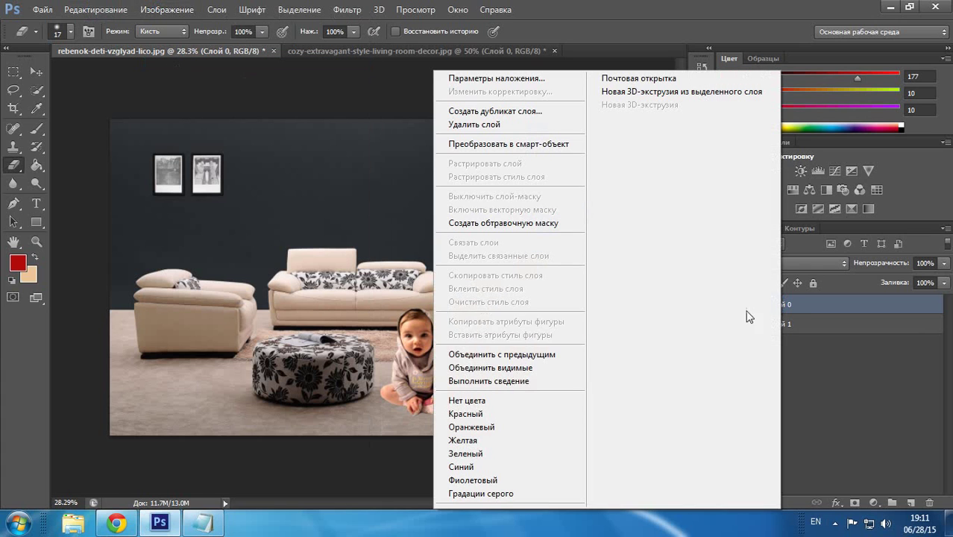
left_click(511, 369)
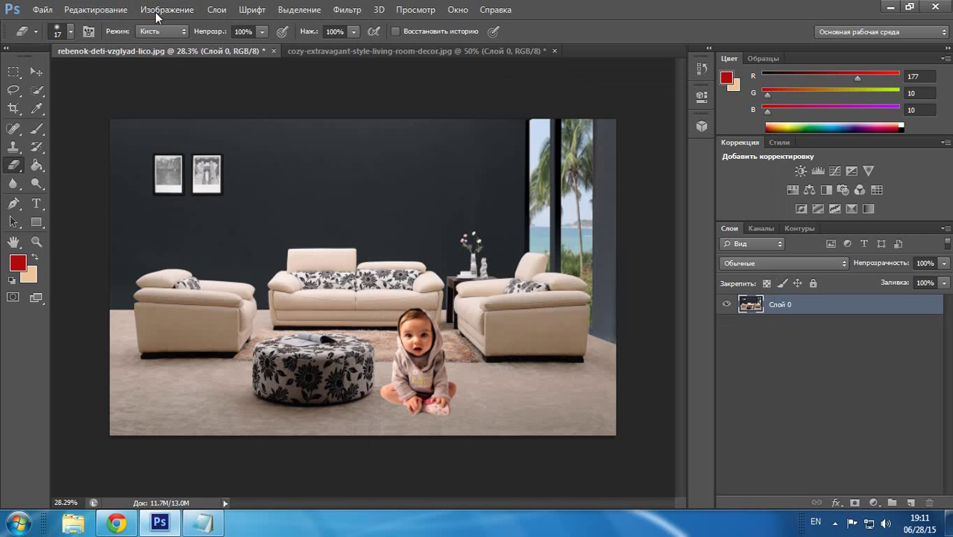
Step: Apply Auto Contrast (Автоконтраст) and automatic color correction to the merged picture
left_click(159, 9)
left_click(168, 77)
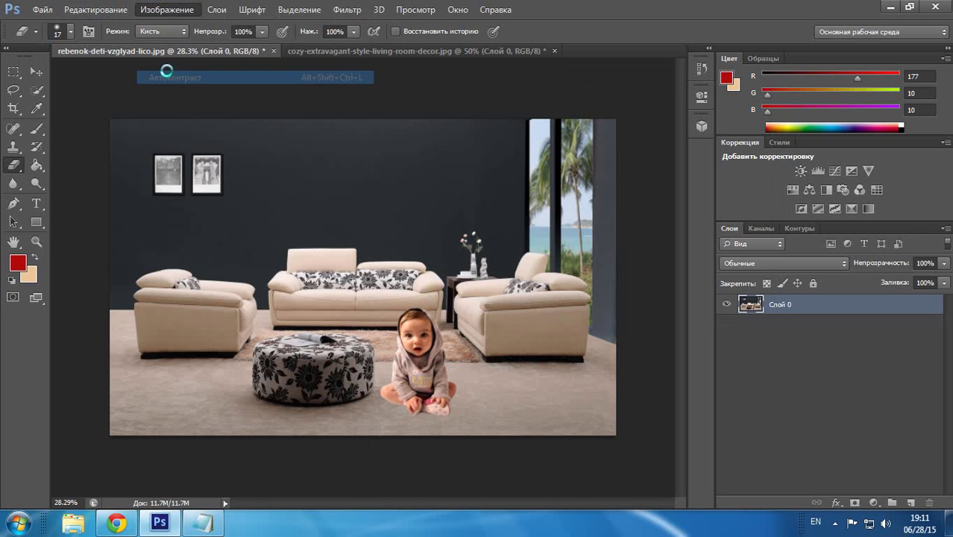
left_click(172, 10)
left_click(170, 89)
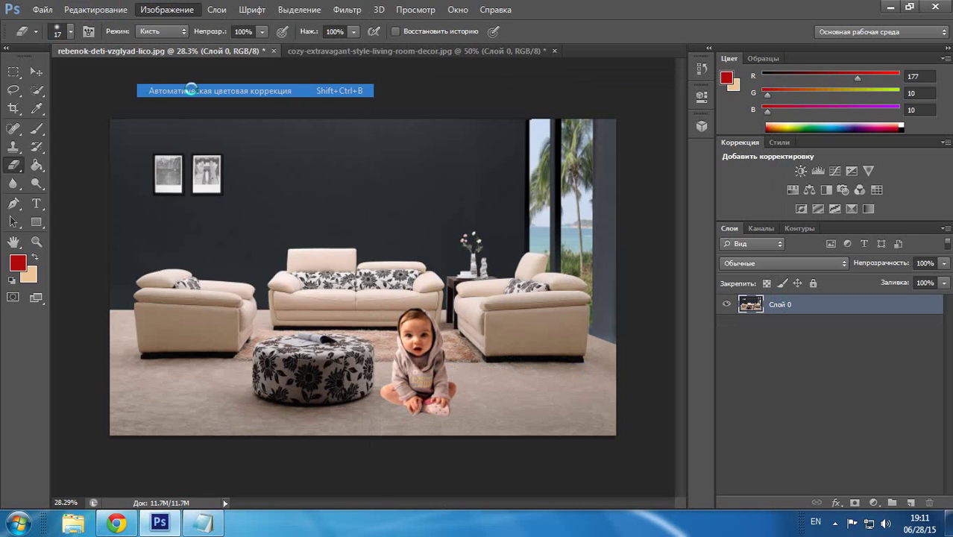
Step: Raise the merged picture's contrast and slightly lower its brightness with the Brightness/Contrast adjustment
left_click(187, 17)
mouse_move(203, 45)
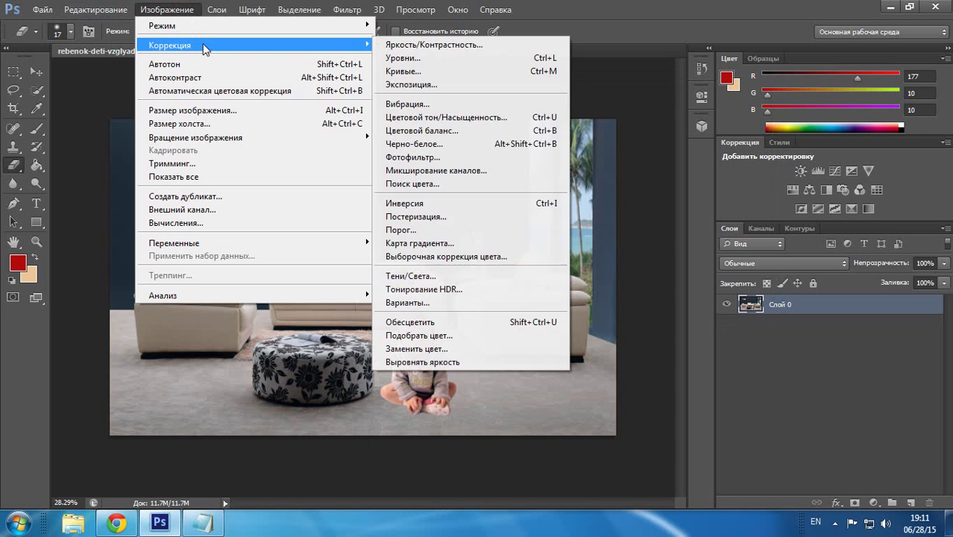
left_click(406, 44)
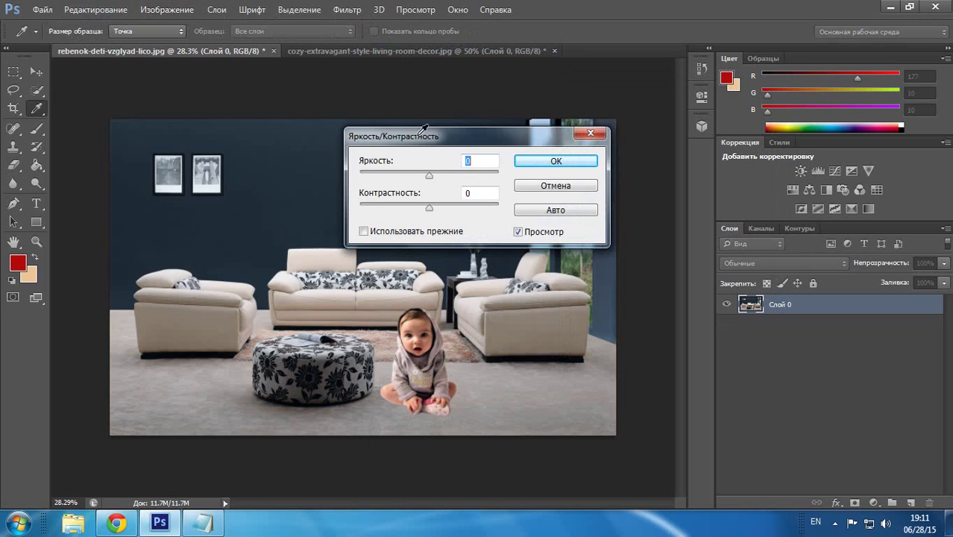
mouse_move(431, 213)
left_mouse_down()
mouse_move(388, 211)
mouse_move(451, 211)
left_mouse_up()
mouse_move(429, 176)
left_mouse_down()
mouse_move(400, 178)
mouse_move(423, 181)
left_mouse_up()
left_click(555, 161)
key("e")
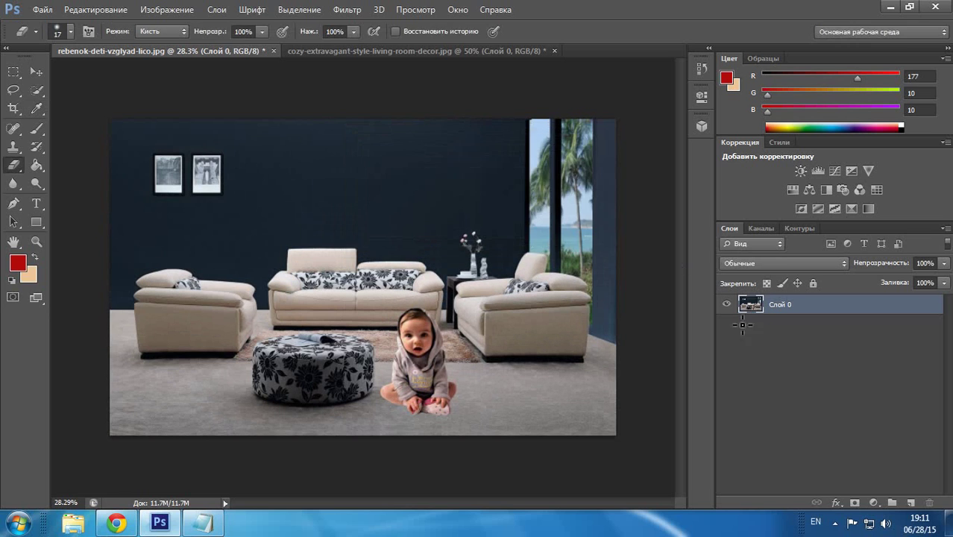
Step: Start saving the picture to the desktop in JPEG format, declining to replace the existing rebenok-deti-vzglyad-lico.jpg
left_click(42, 10)
left_click(92, 183)
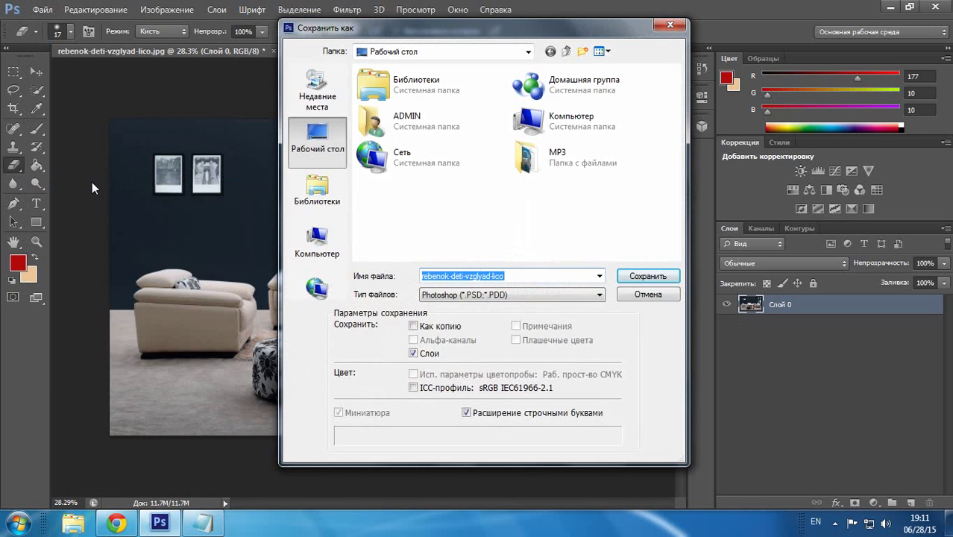
left_click(448, 295)
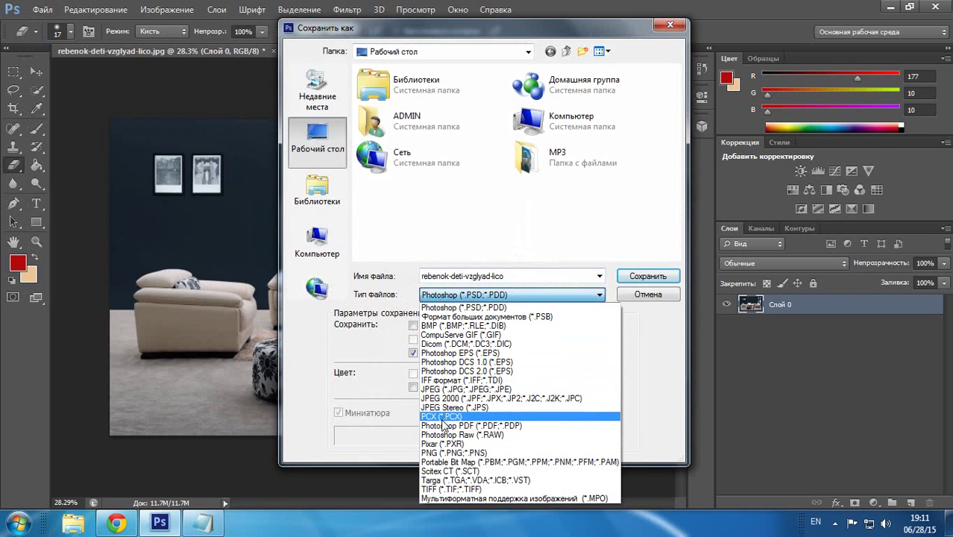
left_click(451, 388)
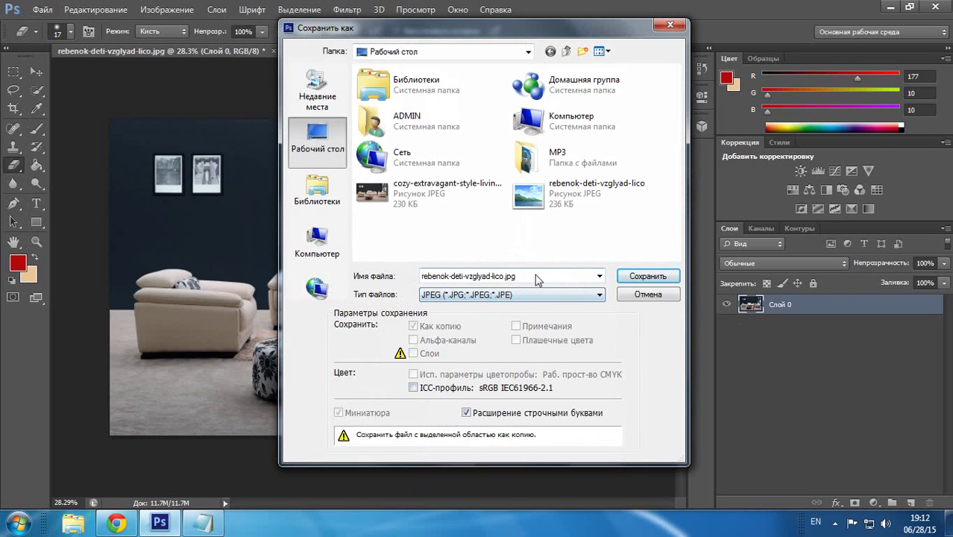
left_click(657, 278)
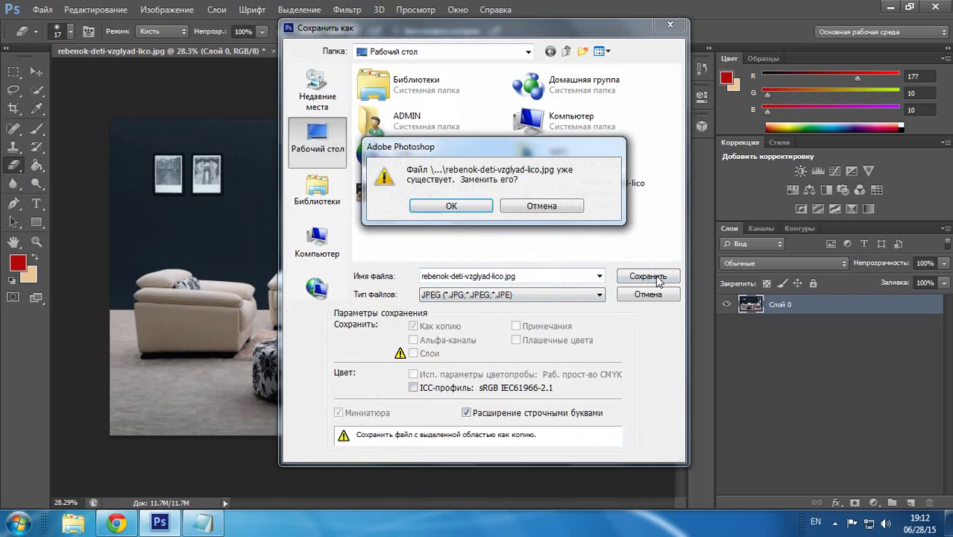
left_click(541, 211)
Step: Save the composite as rebenok-deti-2lico.jpg with the baseline standard JPEG format (Базовый "стандартный")
double_click(471, 276)
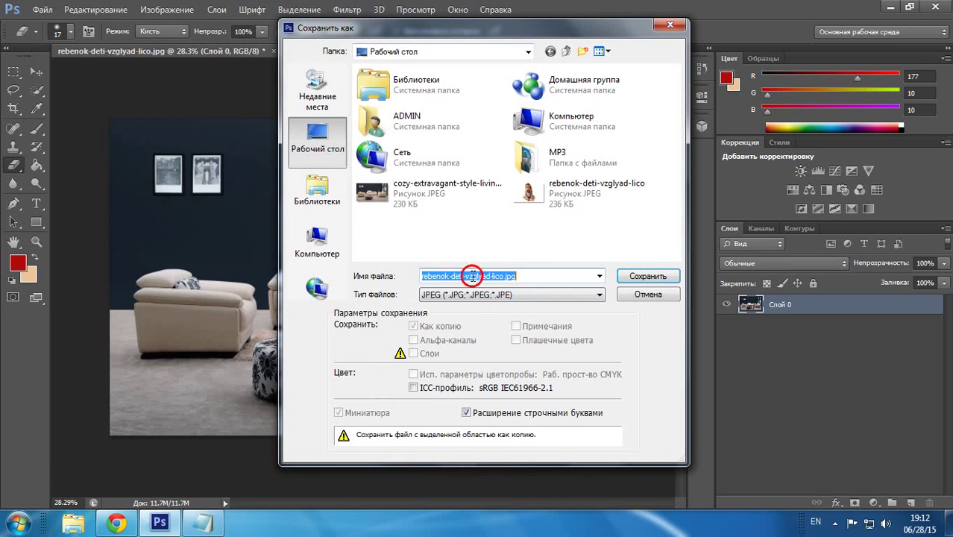
type("2")
left_click(648, 278)
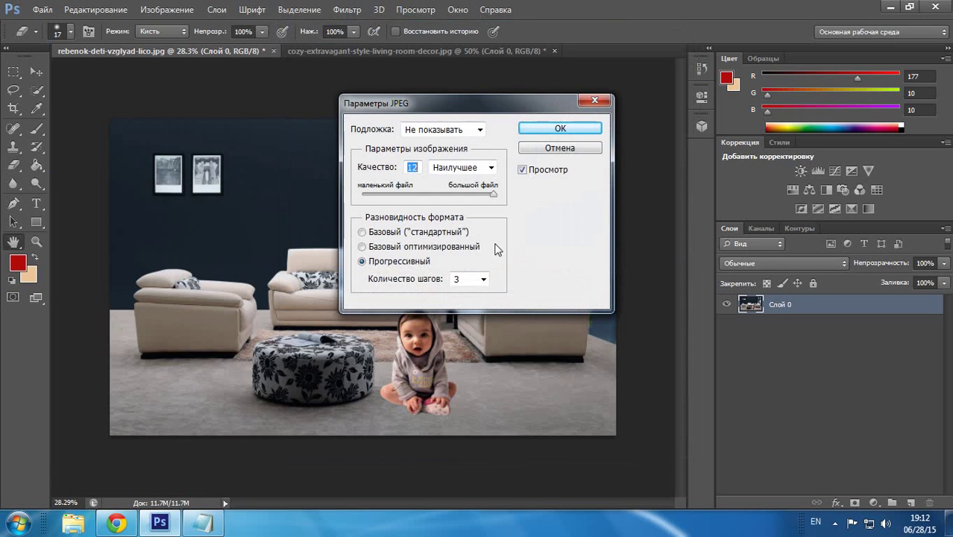
left_click(419, 229)
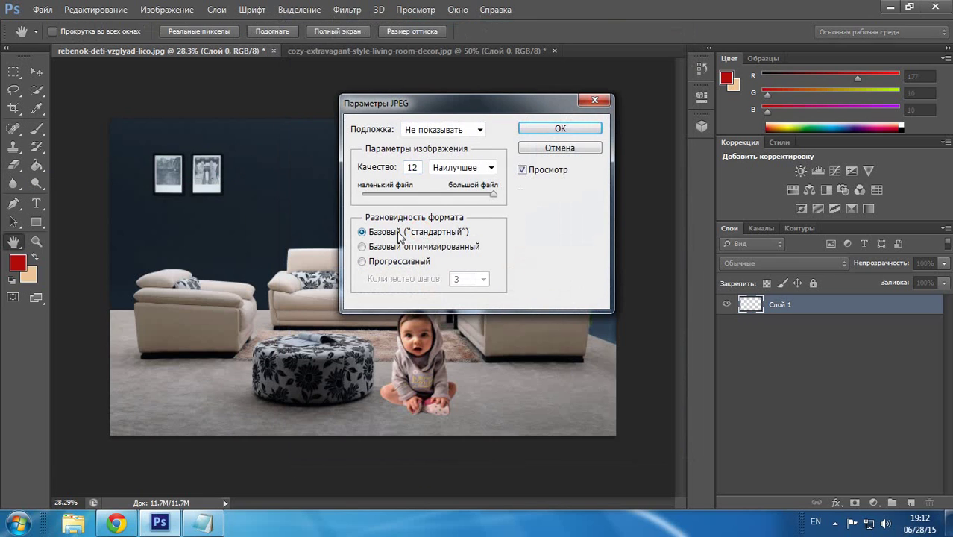
left_click(552, 132)
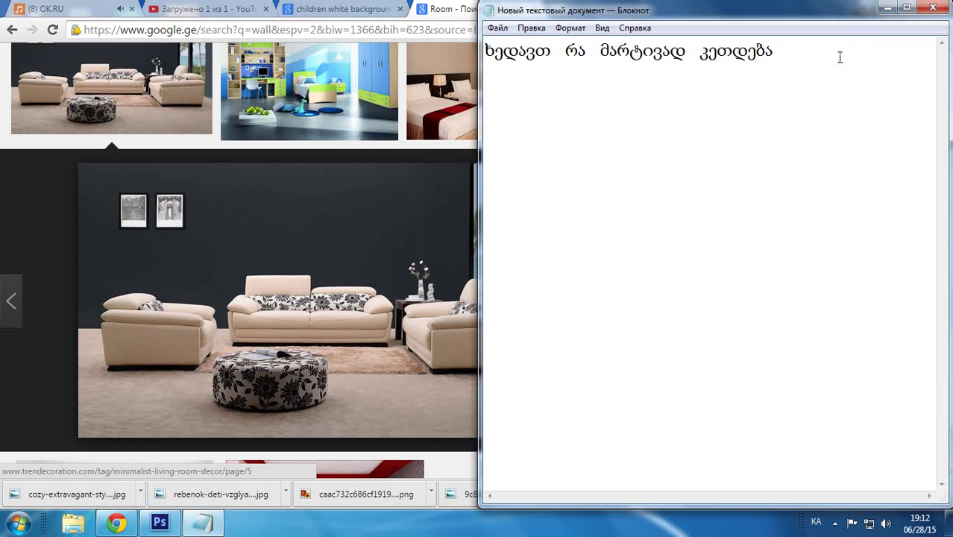
Step: On the desktop, place the composite and original living-room picture icons side by side, and open the original baby photo in the photo viewer
left_click(887, 7)
left_click(888, 8)
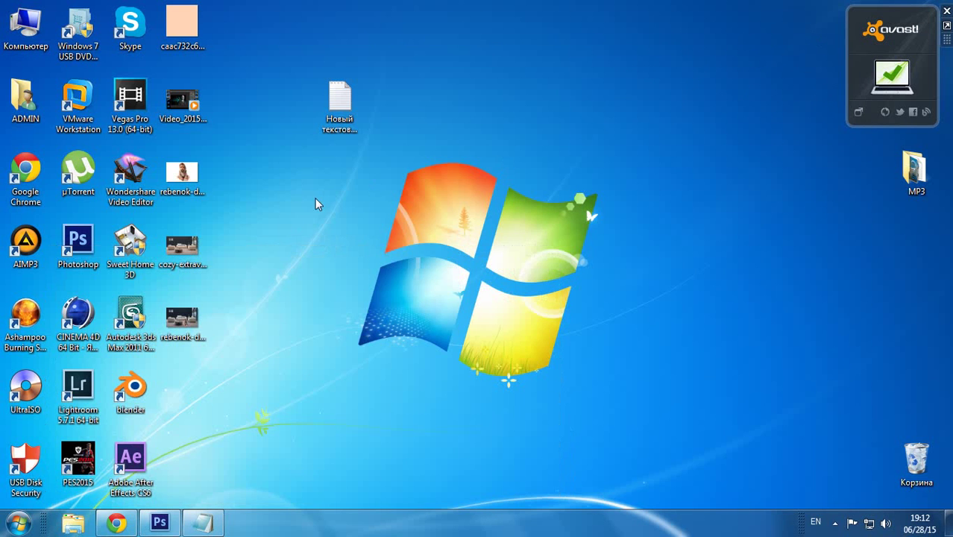
left_click_drag(205, 261, 237, 257)
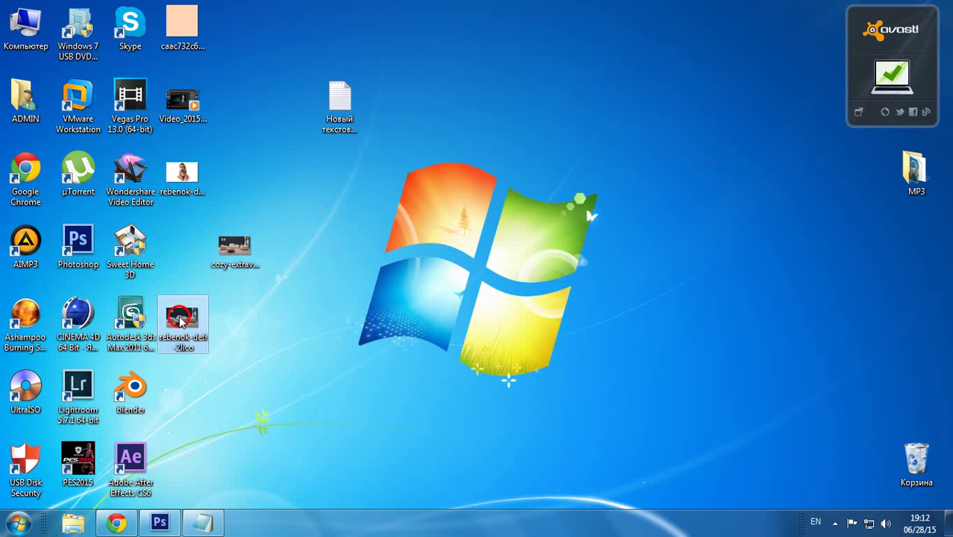
left_click_drag(182, 321, 176, 194)
left_click(177, 190)
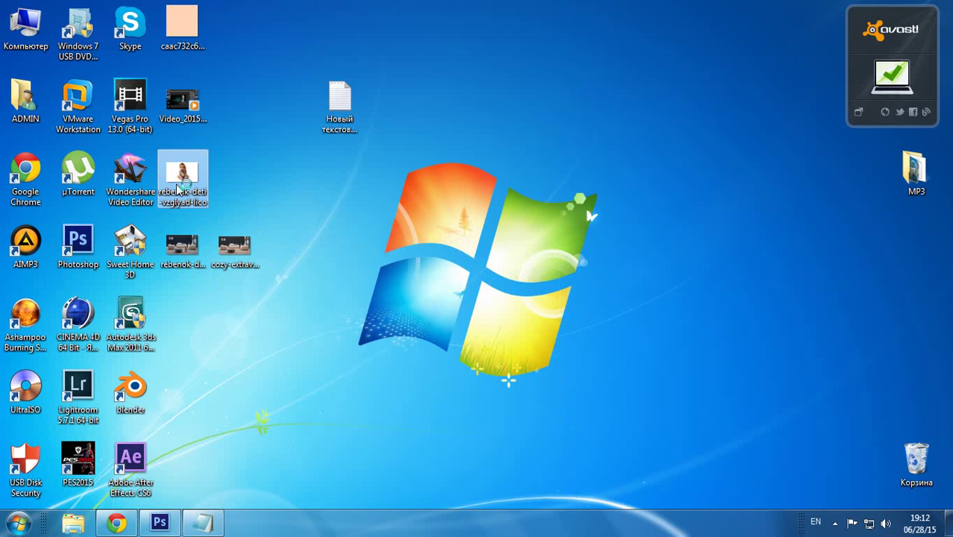
left_click(133, 525)
left_click(133, 525)
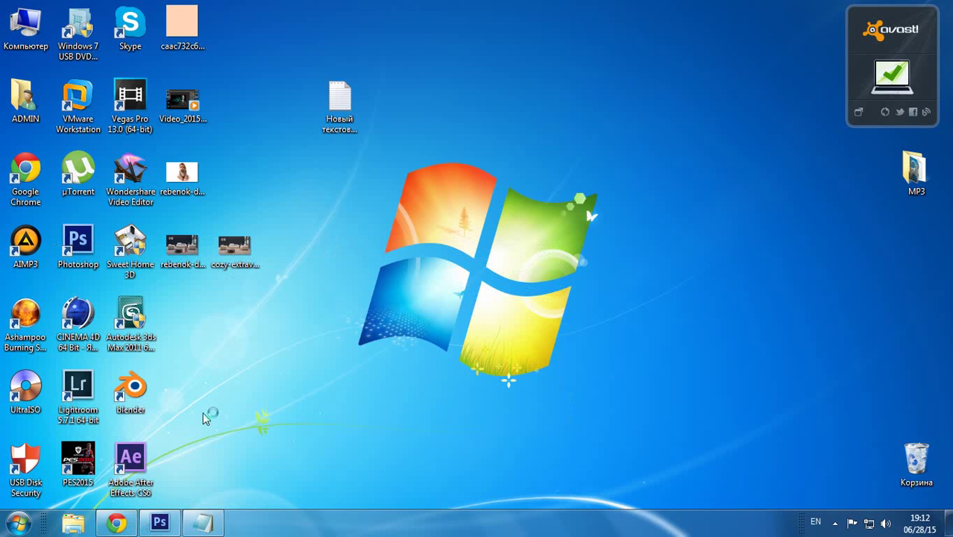
Step: Switch to Notepad and replace the existing note with "სულ ეს იყო"
left_click(204, 523)
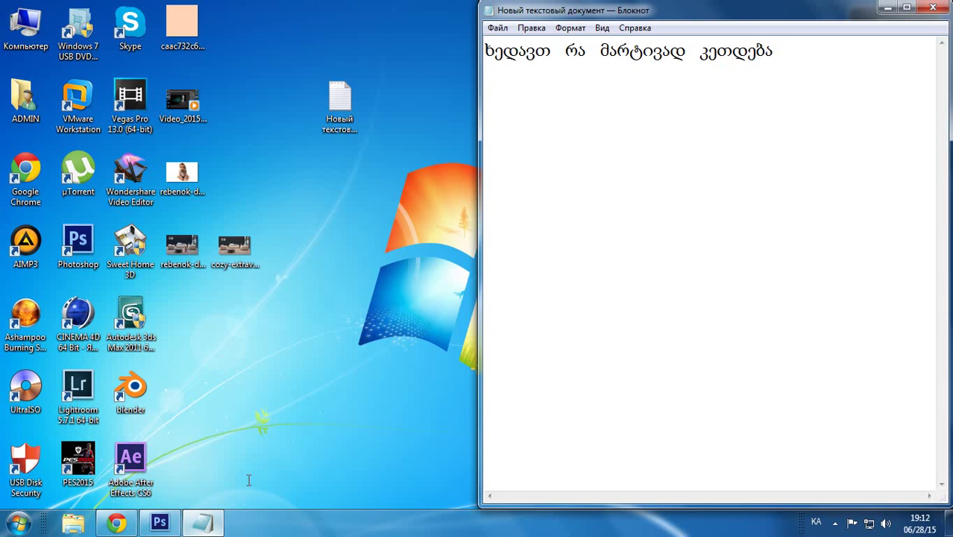
double_click(848, 132)
left_click(848, 132)
left_click_drag(847, 131, 499, 114)
type("ს")
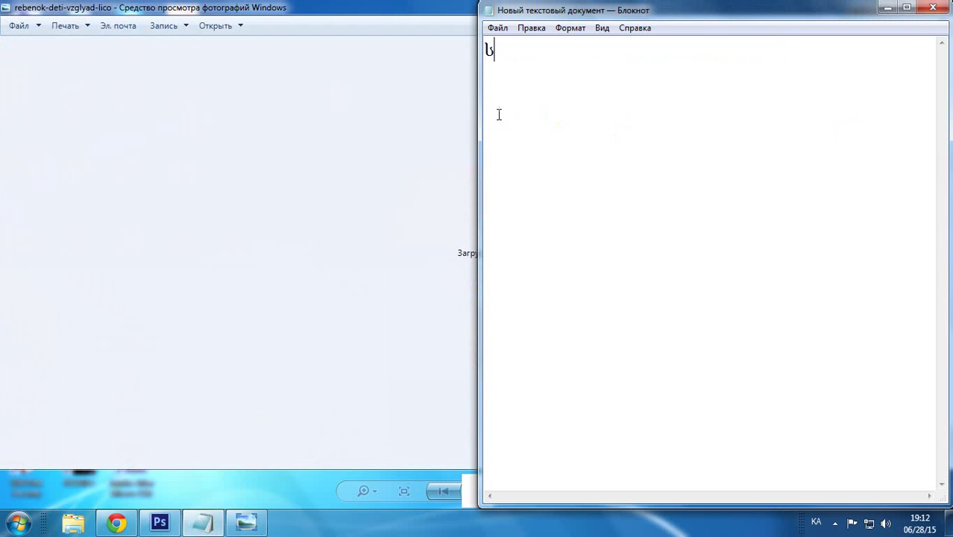
type("ულ ეს ")
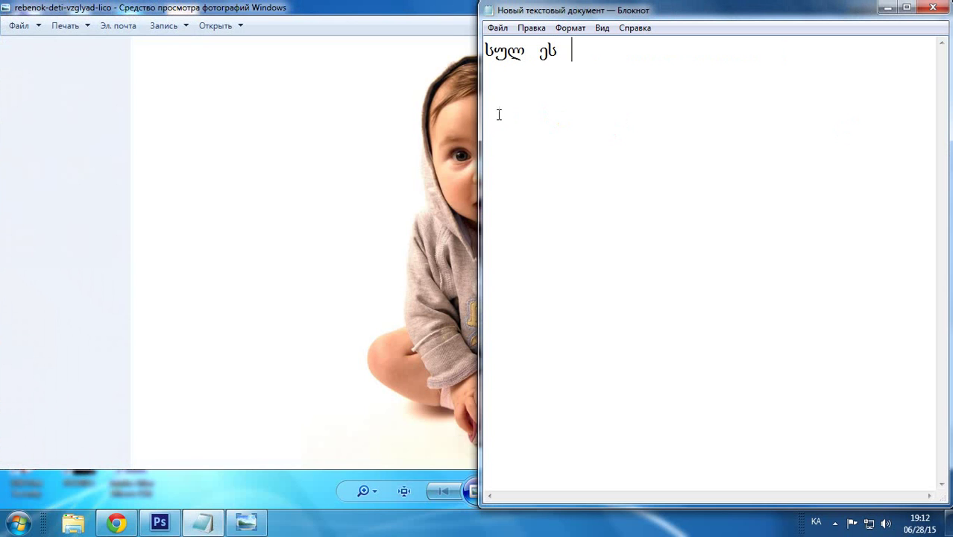
type("იყო")
Step: Compare the original baby photo, the living-room picture and the finished composite in the photo viewer, then close it
left_click(213, 319)
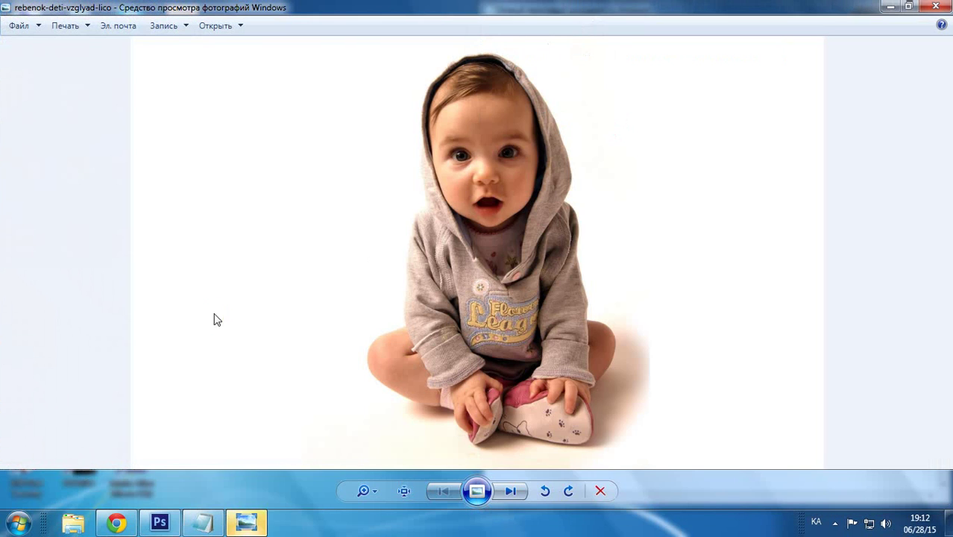
key("Left")
key("Left")
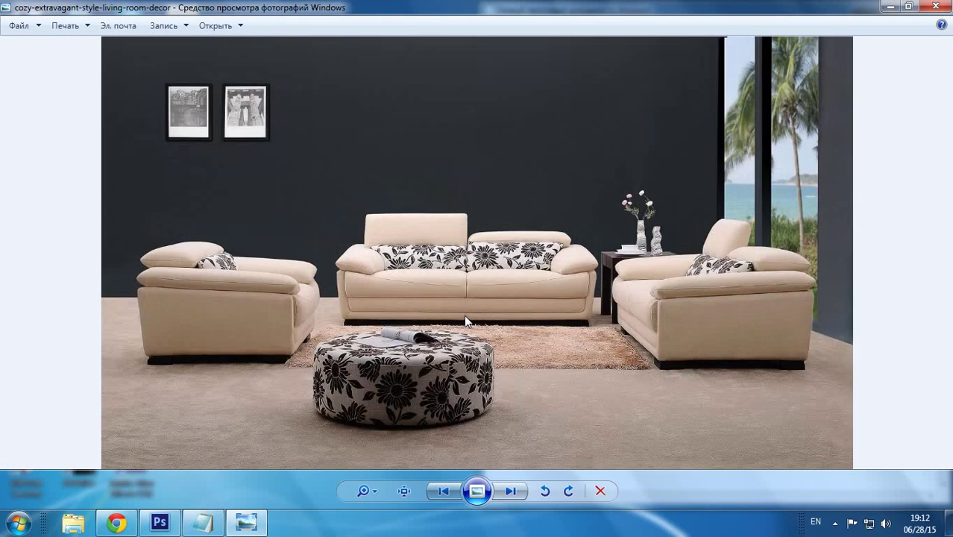
key("Right")
key("Right")
key("Left")
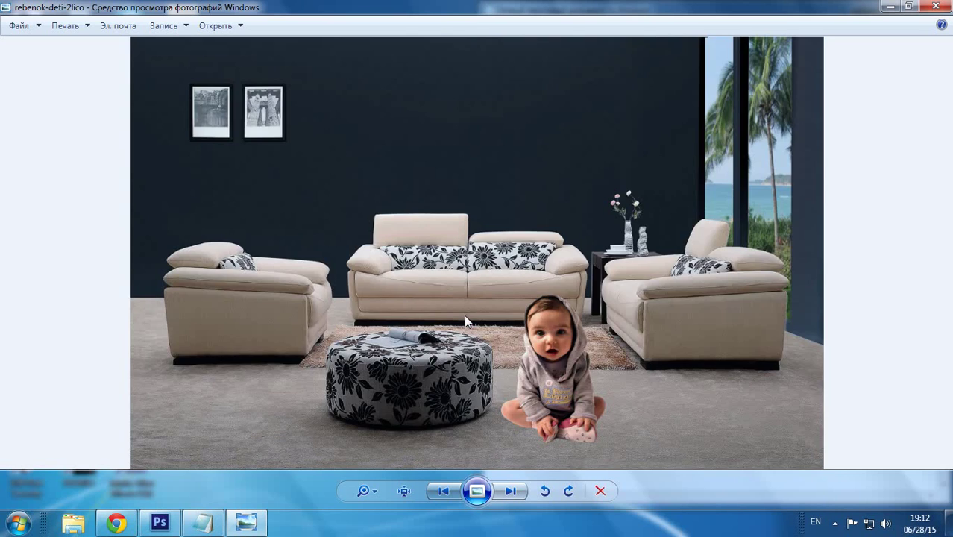
key("Right")
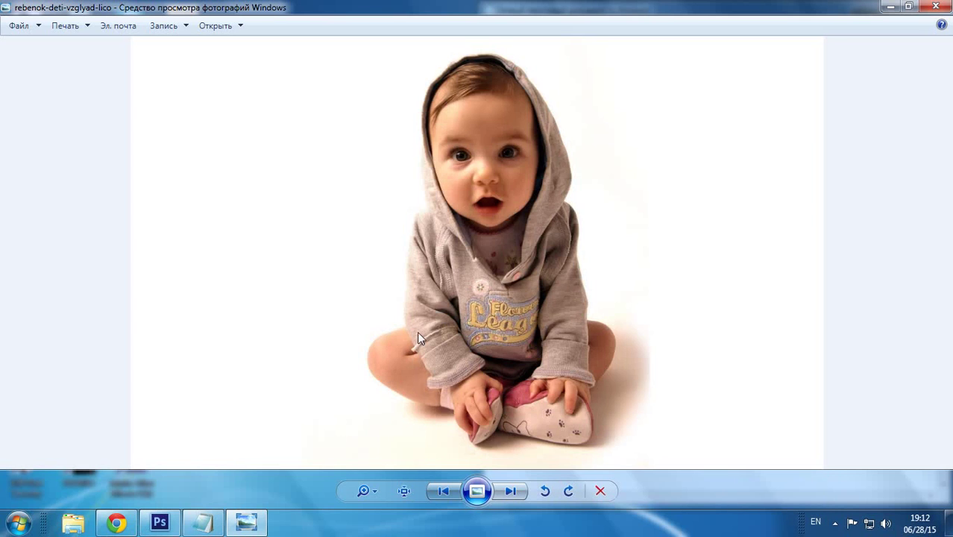
key("Left")
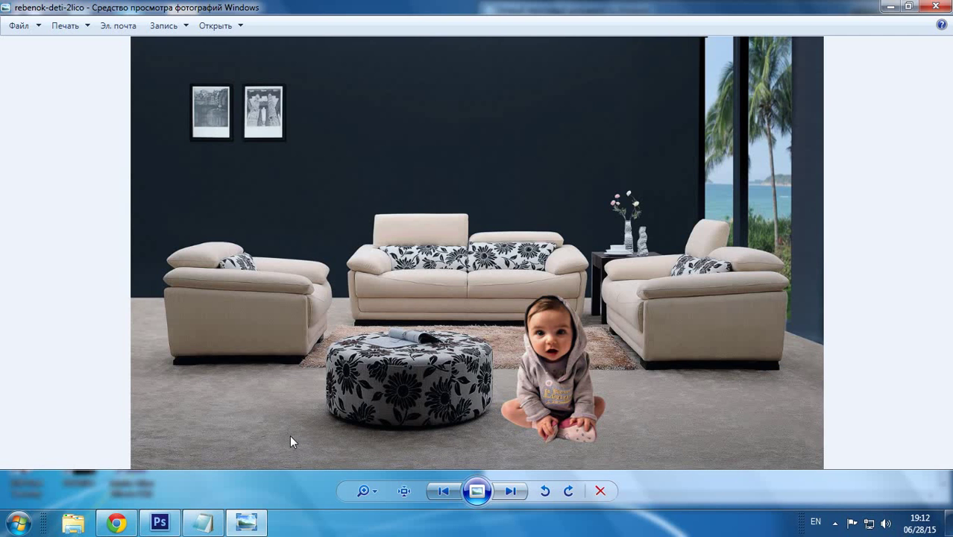
left_click(935, 7)
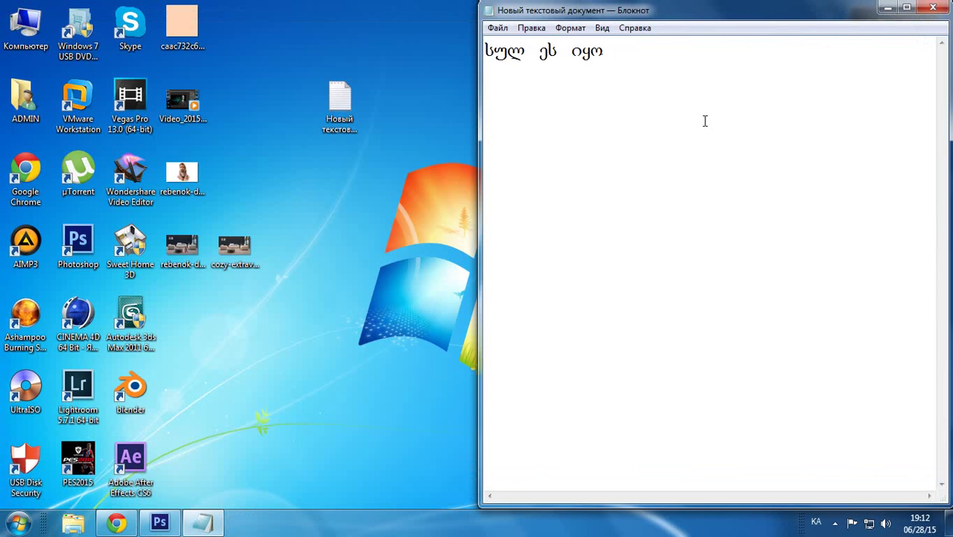